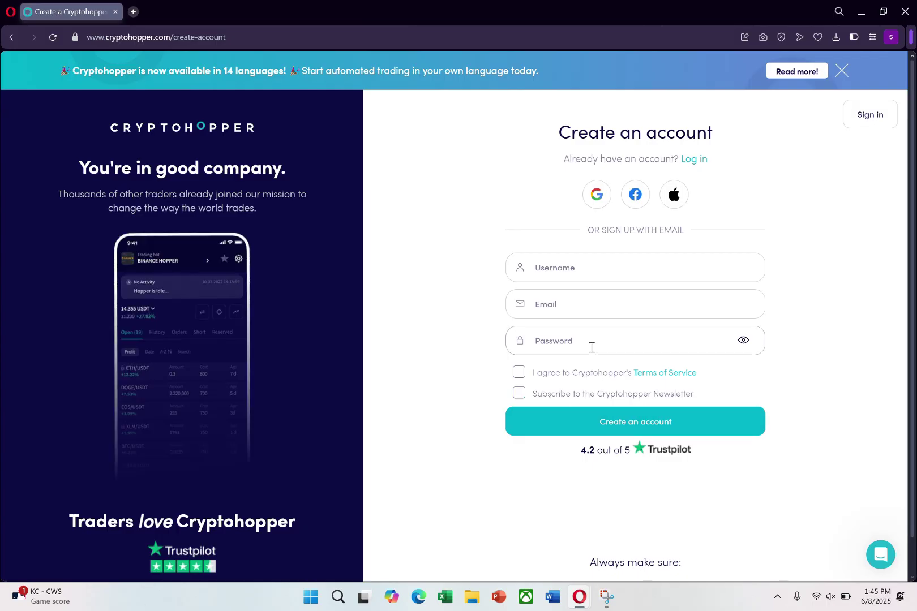
Step: Sign in to Cryptohopper with a Google account
left_click(596, 194)
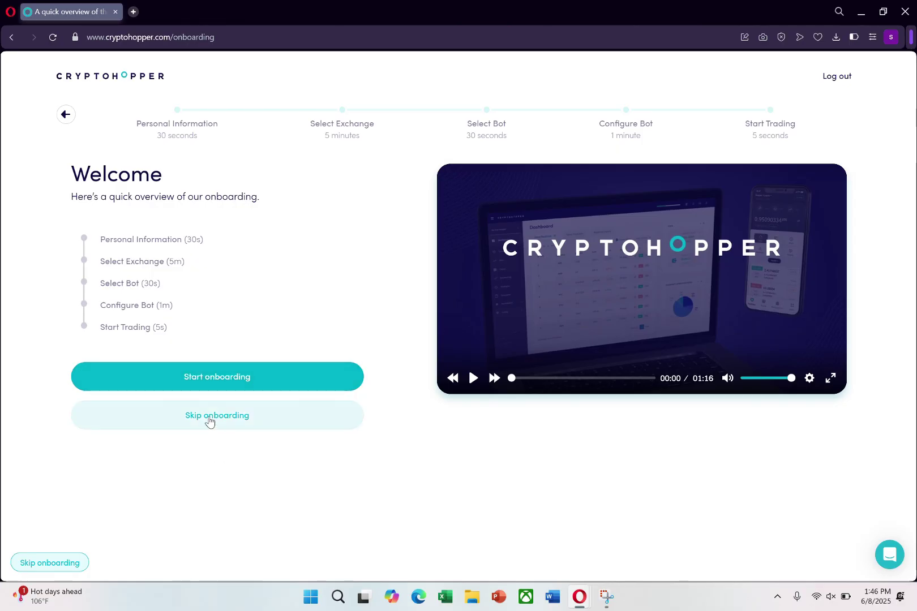
Step: Begin onboarding, set residence and origin countries to Pakistan, and continue
left_click(198, 378)
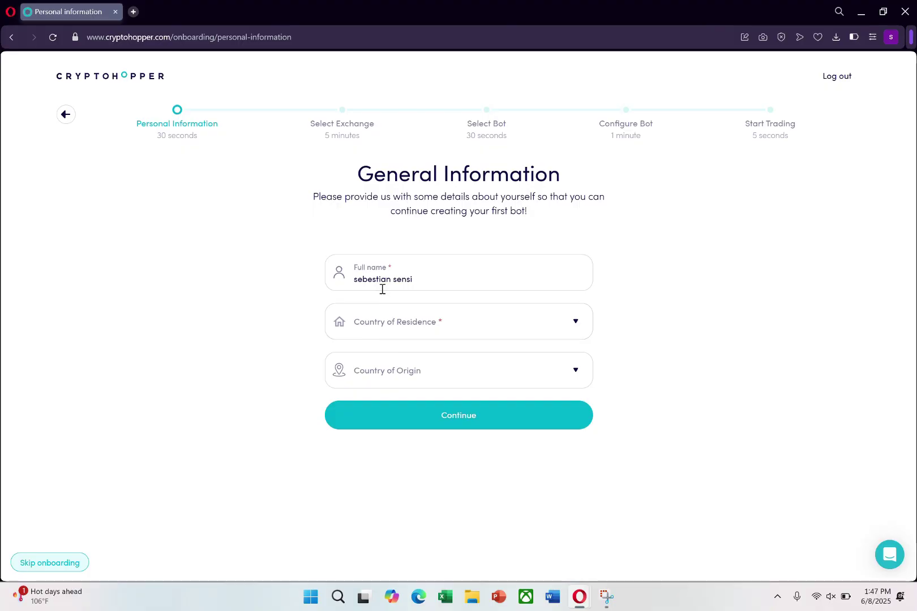
left_click(407, 336)
type("pak")
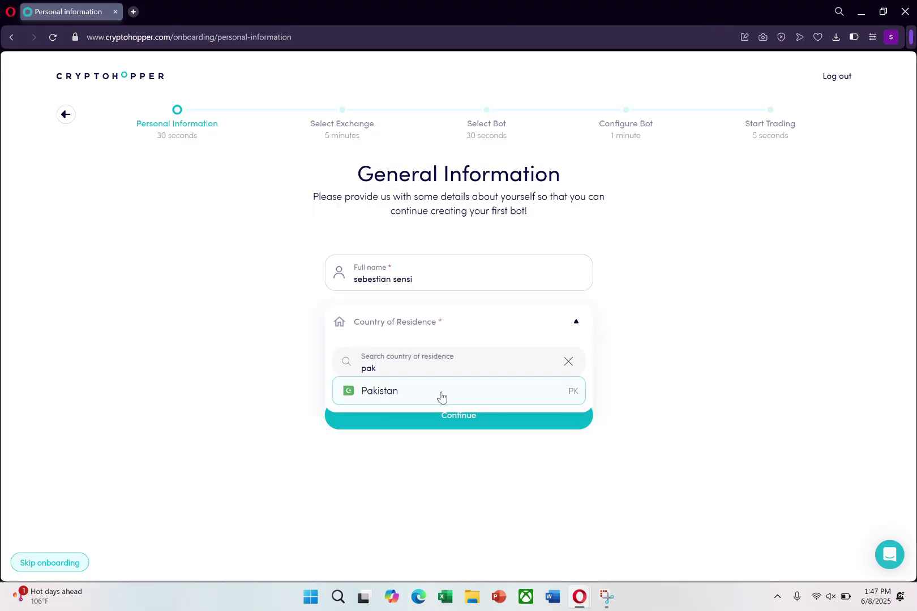
left_click(439, 394)
left_click(411, 370)
type("pak")
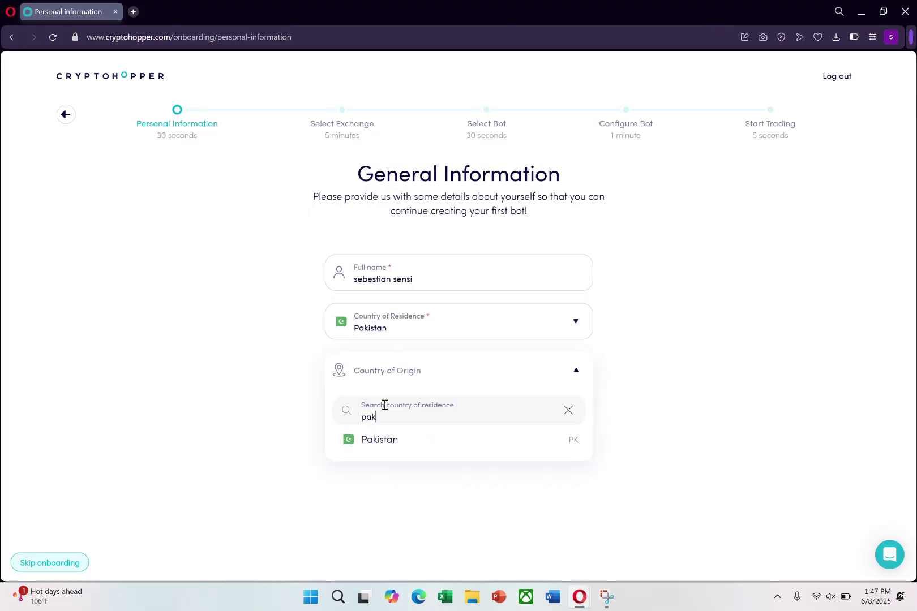
left_click(416, 444)
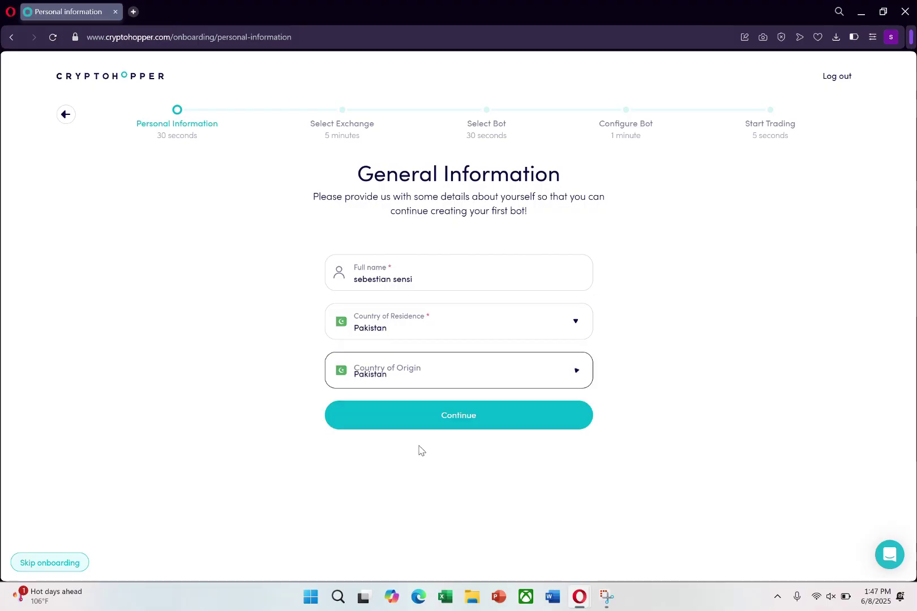
left_click(401, 427)
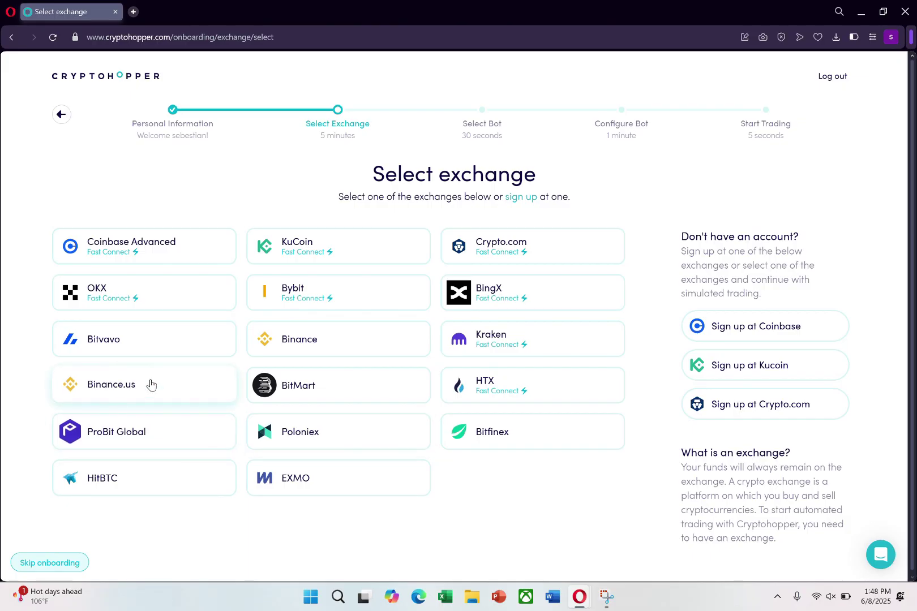
Step: Select OKX on the Select exchange page
left_click(124, 293)
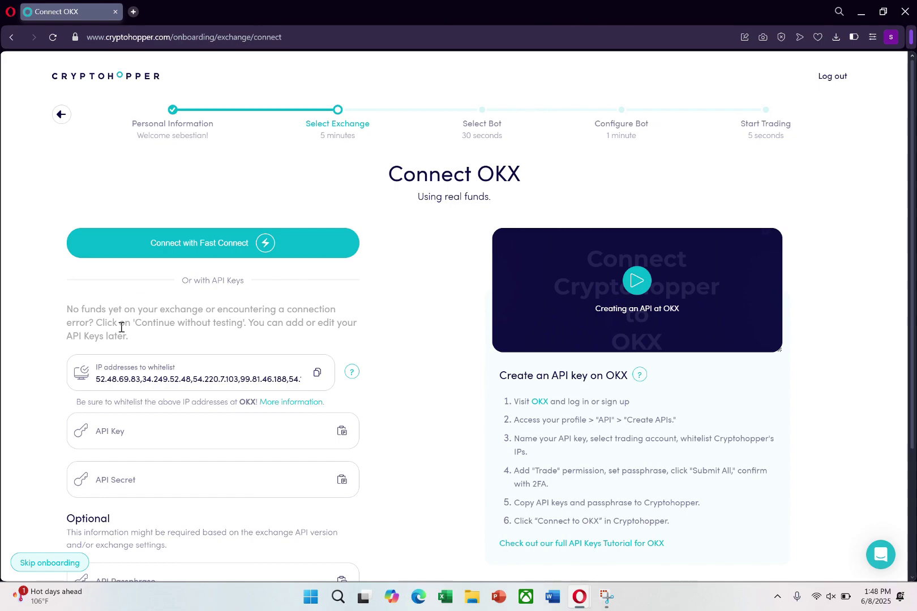
scroll(126, 343, "down", 2)
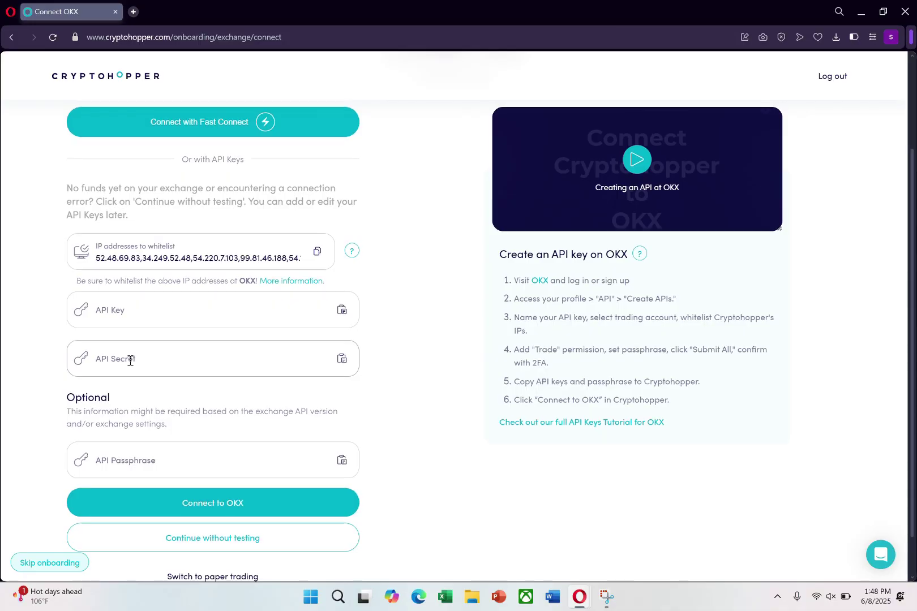
scroll(130, 361, "up", 2)
scroll(131, 361, "down", 2)
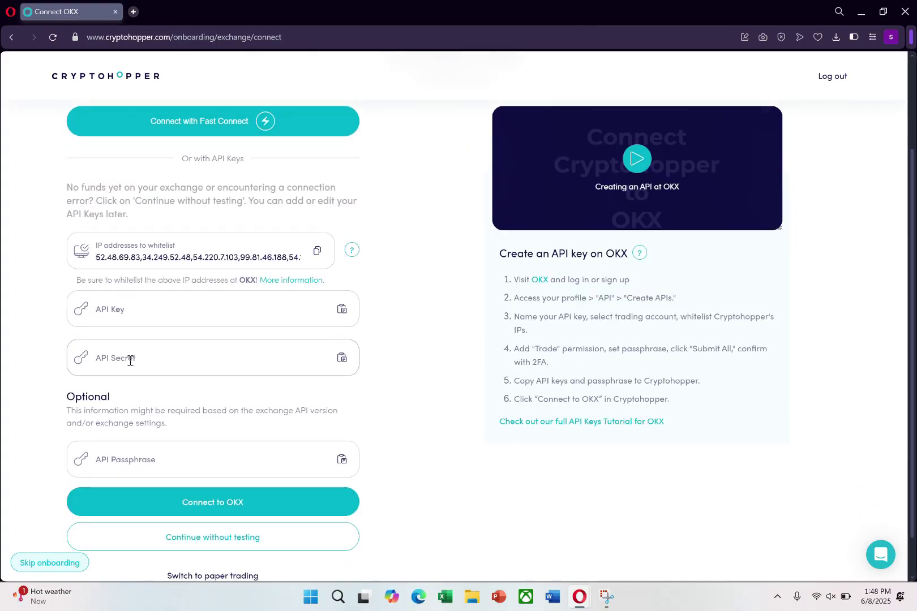
scroll(130, 361, "up", 1)
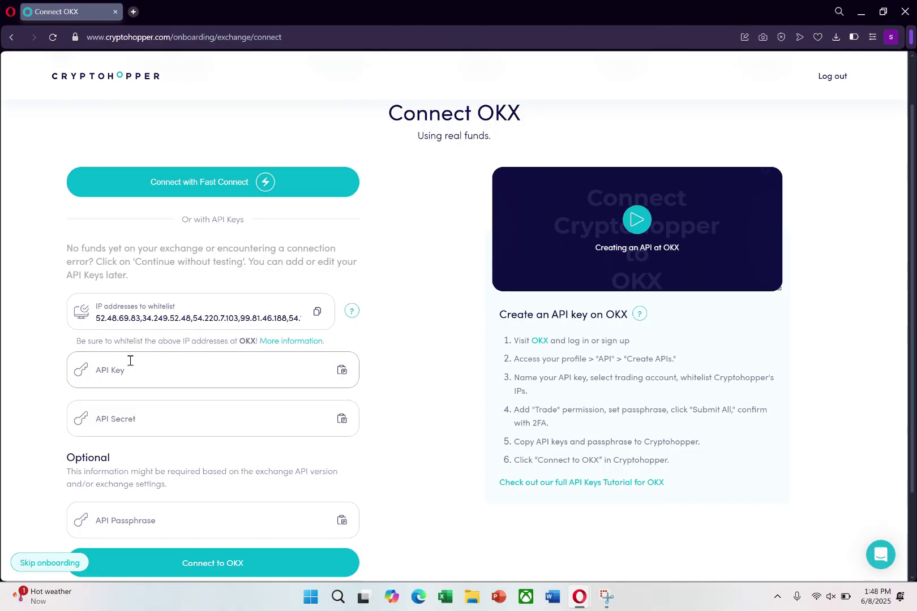
scroll(130, 360, "down", 1)
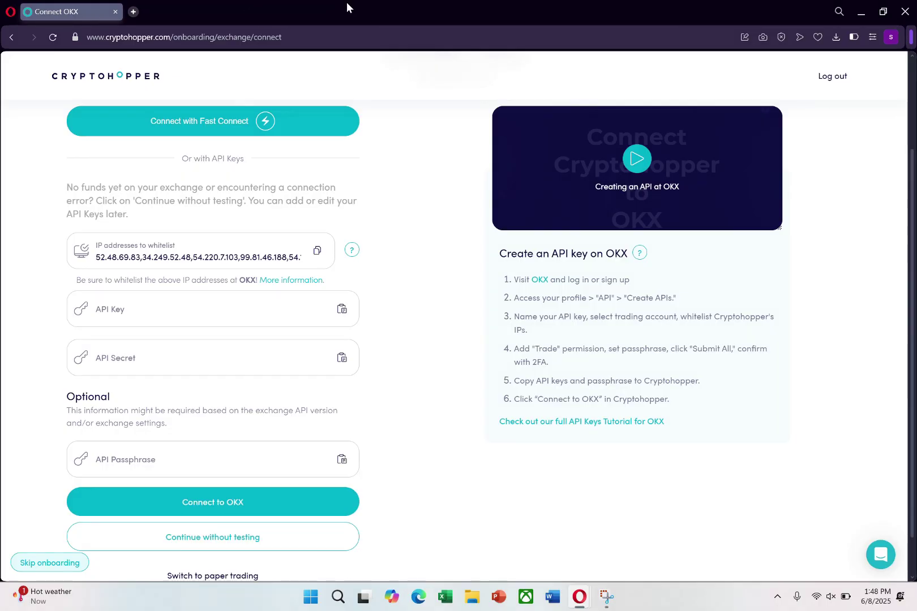
scroll(287, 250, "down", 2)
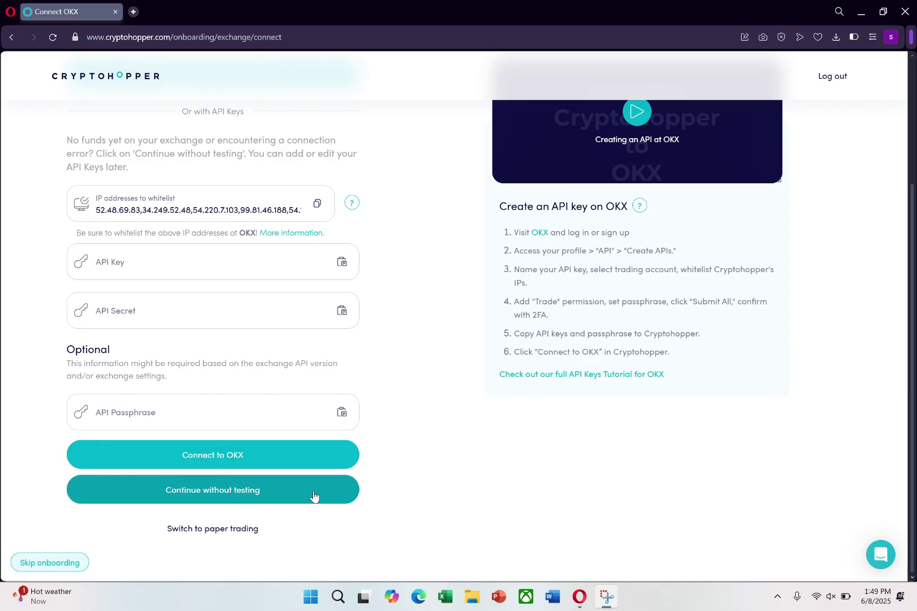
Step: Confirm paper trading for OKX and keep Tether (USDT) as quote currency
left_click(219, 533)
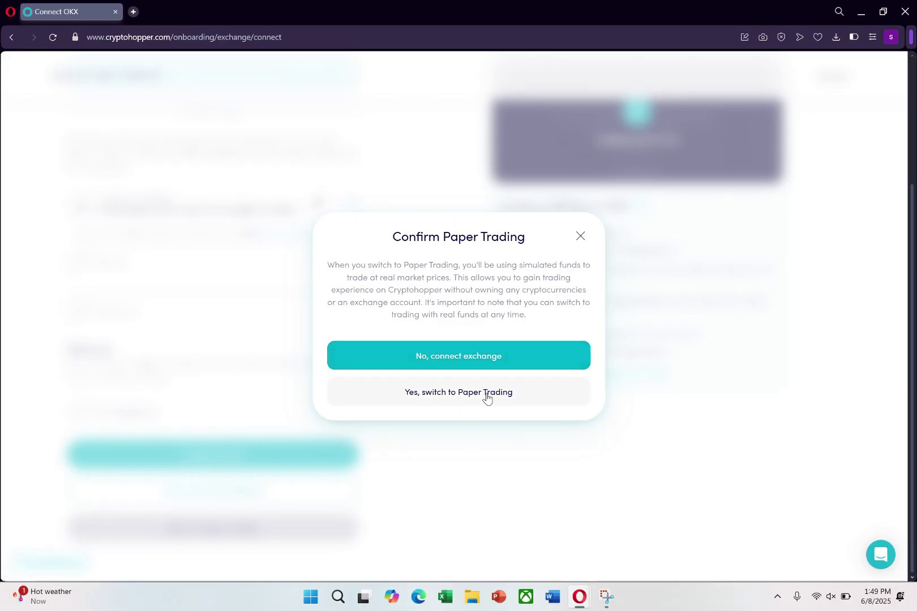
left_click(464, 395)
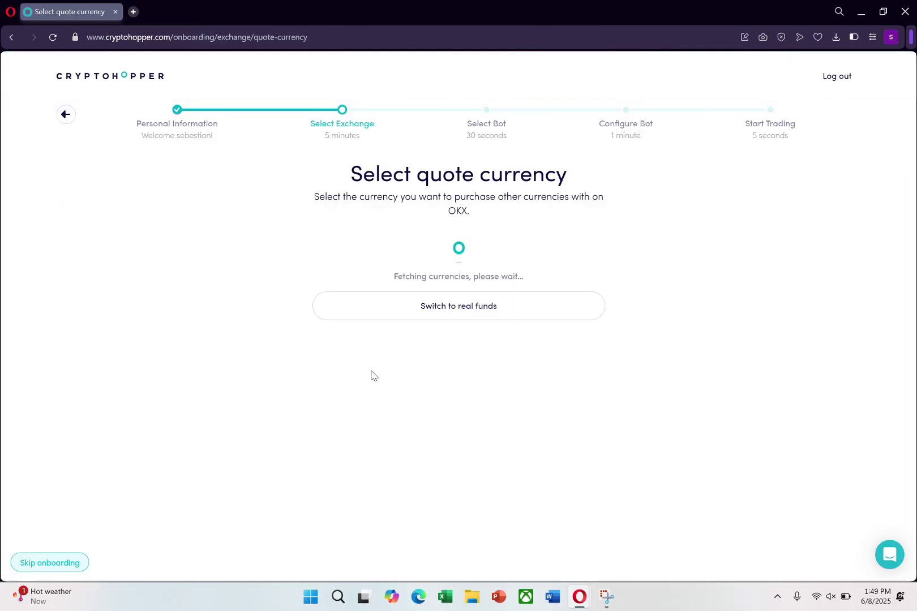
left_click(219, 263)
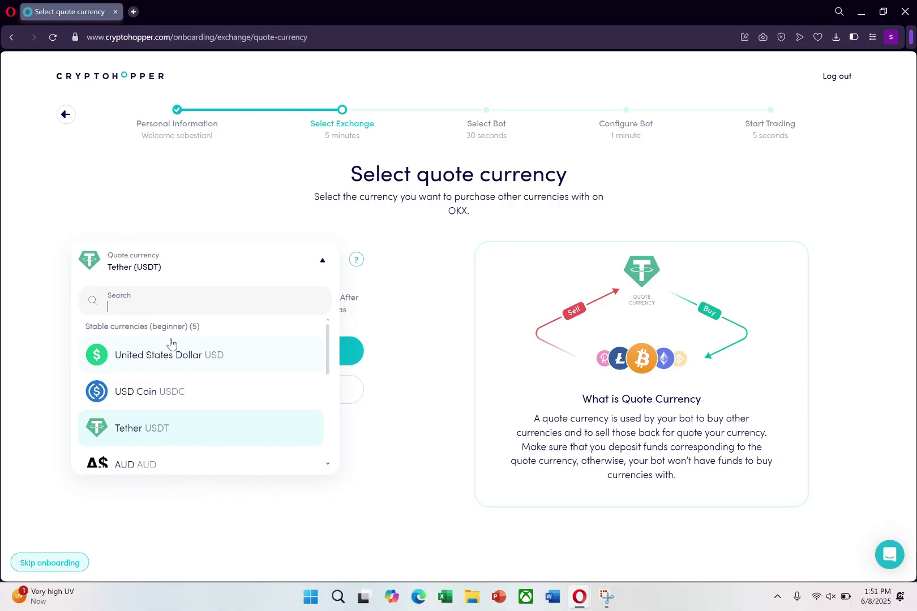
scroll(153, 458, "down", 1)
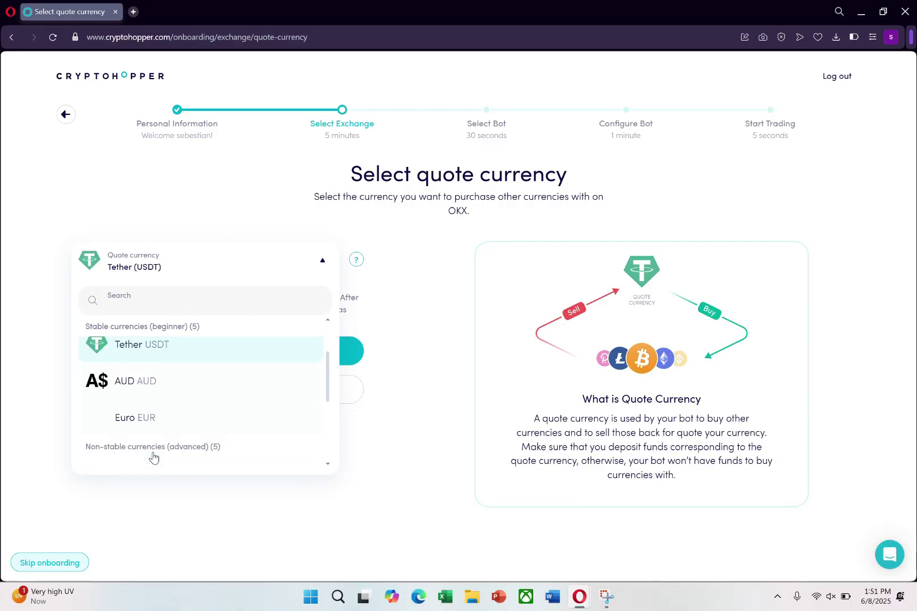
scroll(152, 457, "down", 2)
scroll(153, 456, "up", 3)
scroll(154, 454, "down", 3)
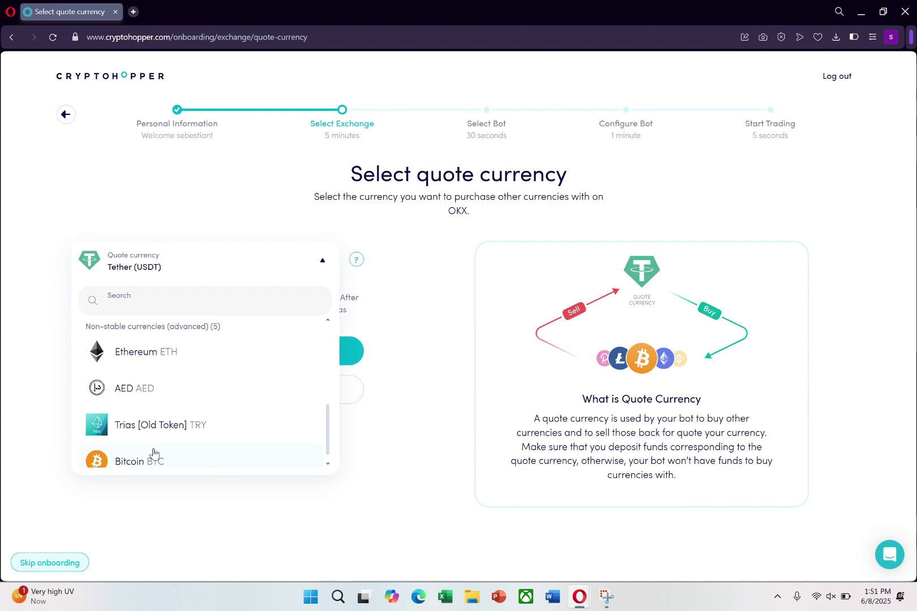
scroll(153, 454, "up", 3)
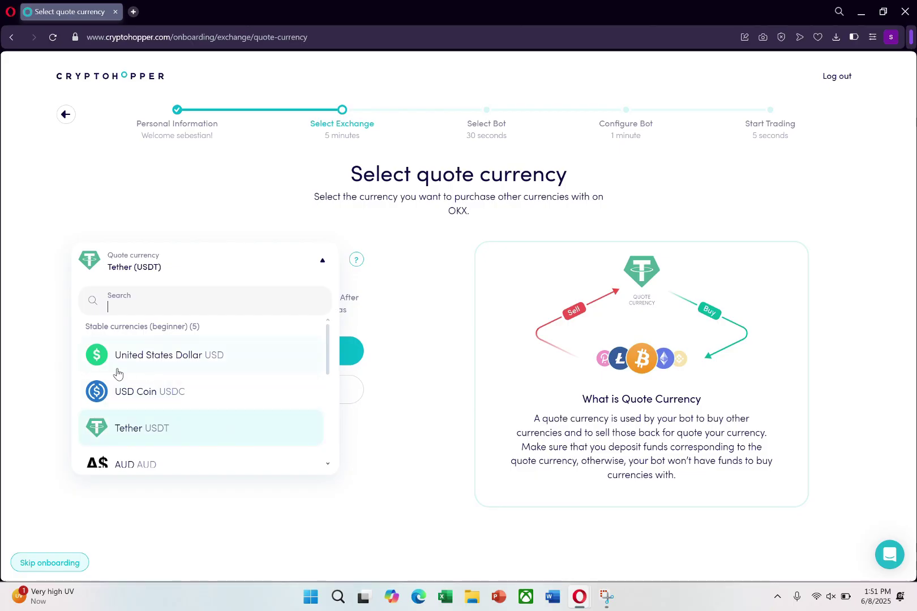
left_click(144, 440)
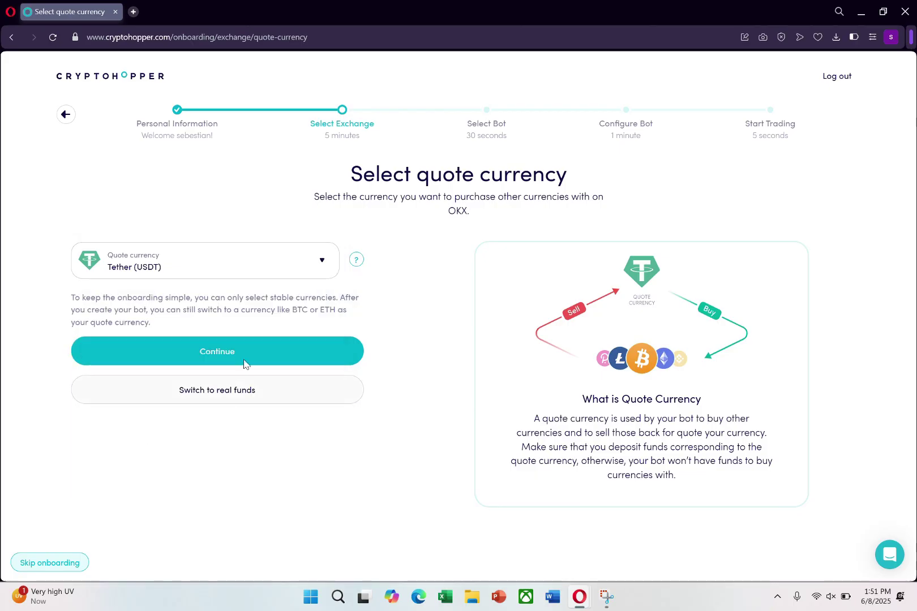
left_click(132, 356)
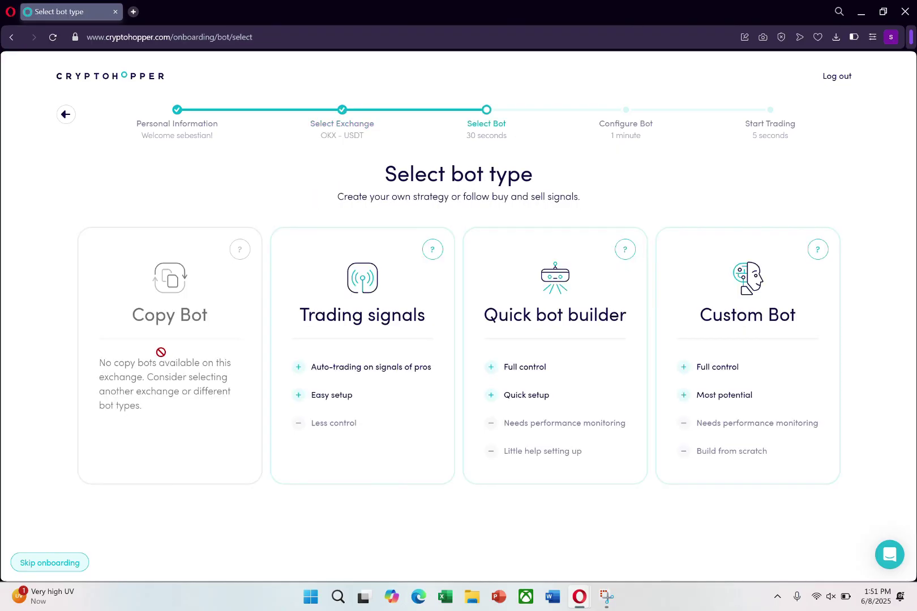
left_click(371, 304)
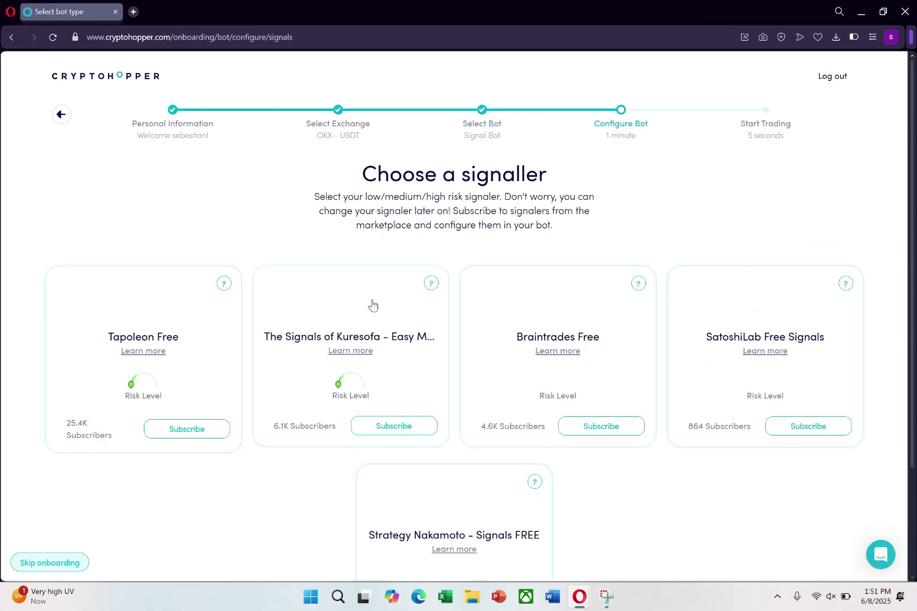
scroll(273, 341, "down", 2)
scroll(312, 435, "up", 2)
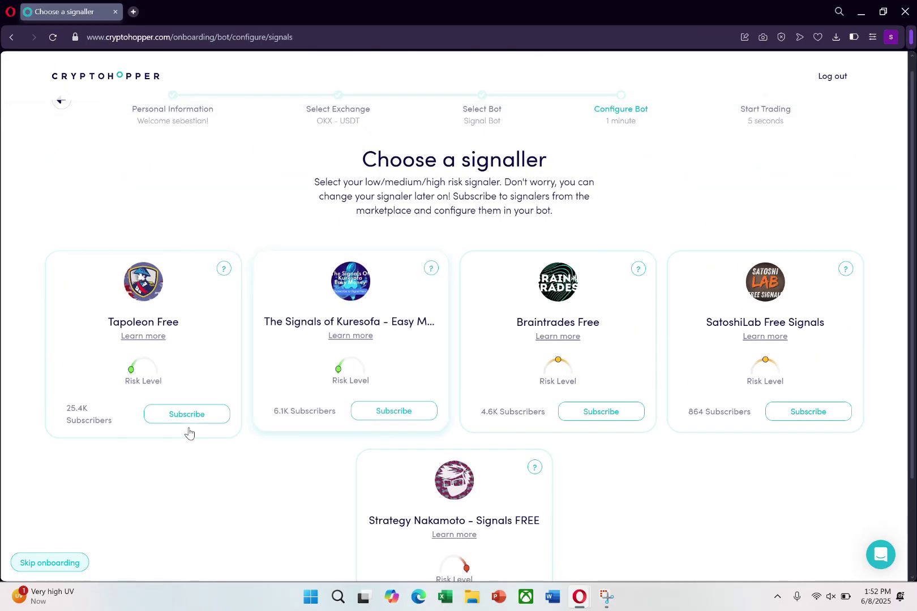
left_click(190, 416)
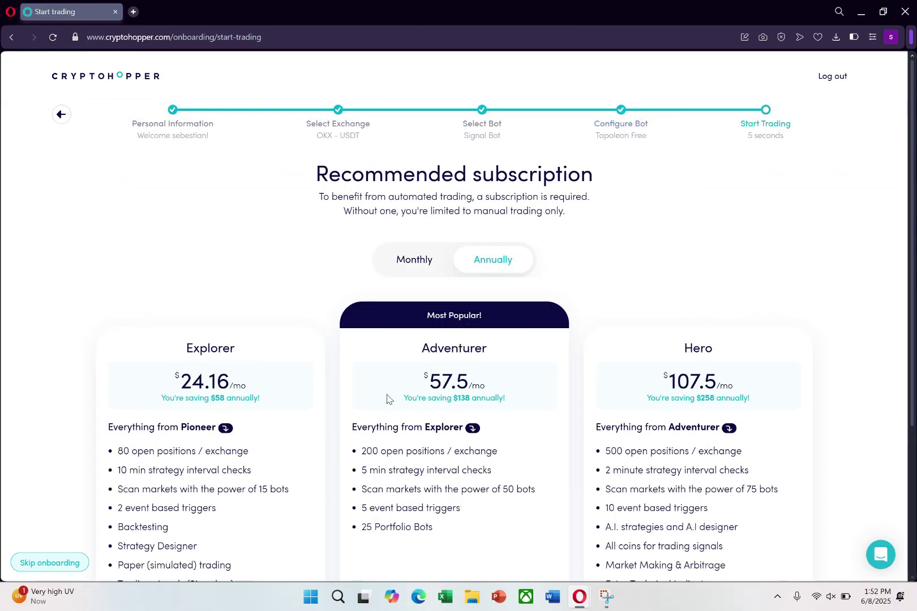
scroll(394, 370, "down", 2)
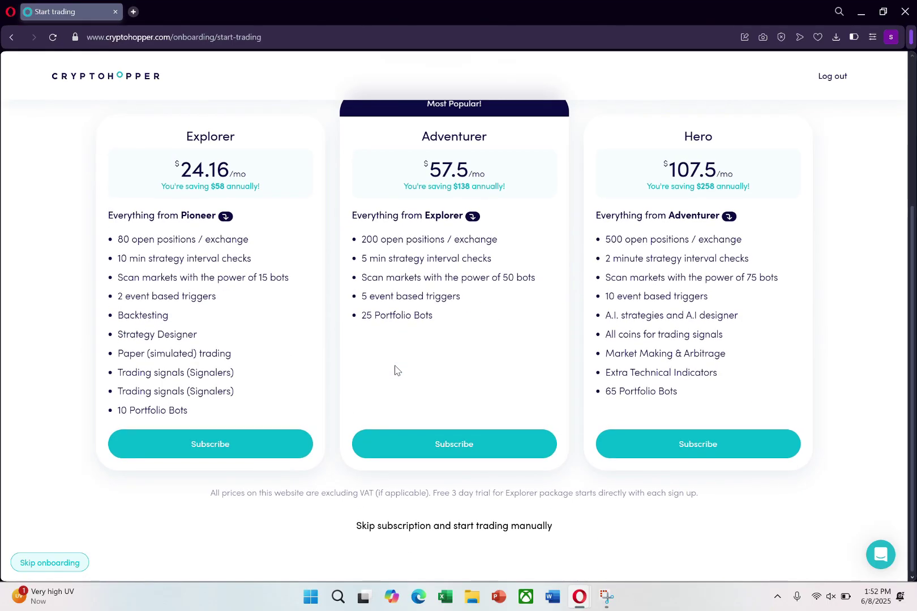
scroll(395, 370, "up", 2)
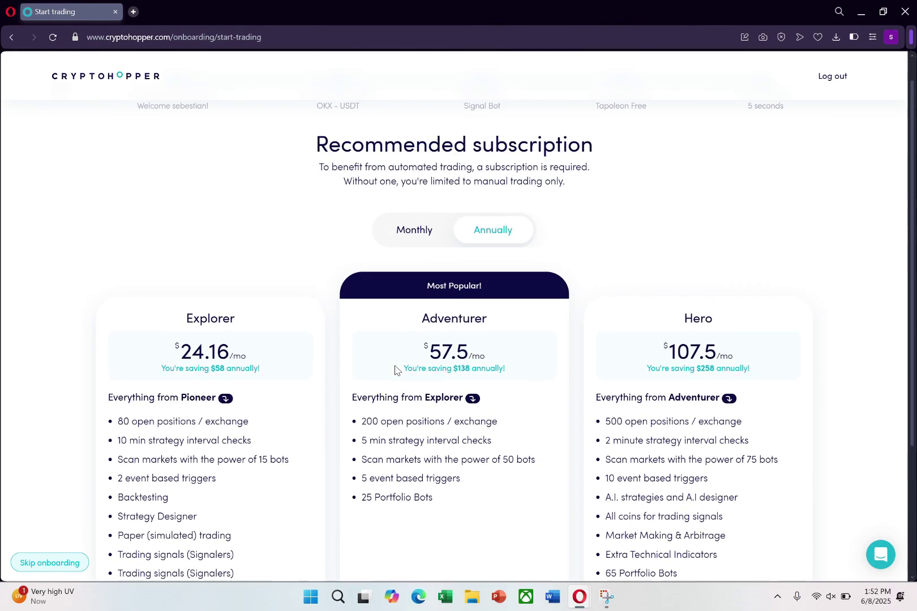
scroll(394, 370, "up", 1)
scroll(395, 370, "down", 3)
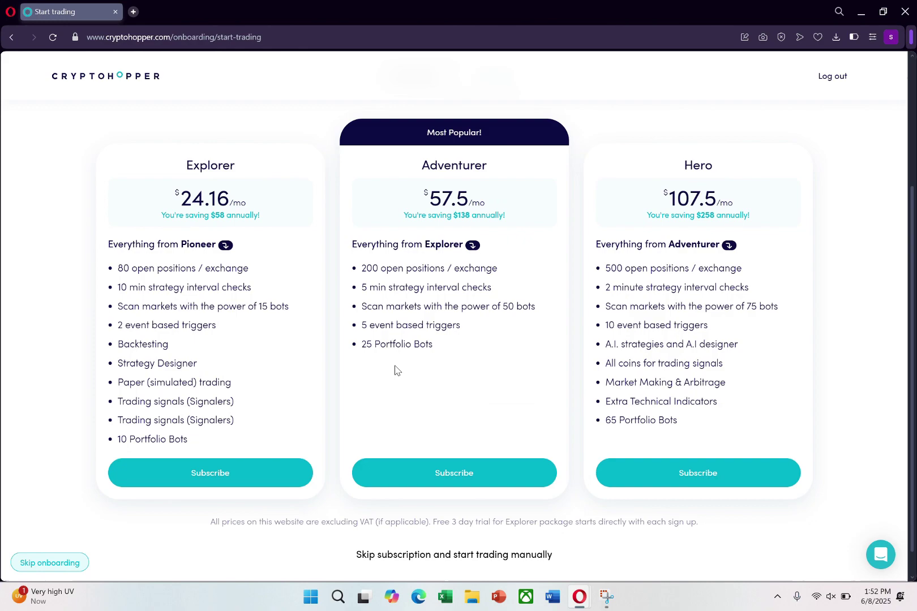
scroll(395, 370, "down", 1)
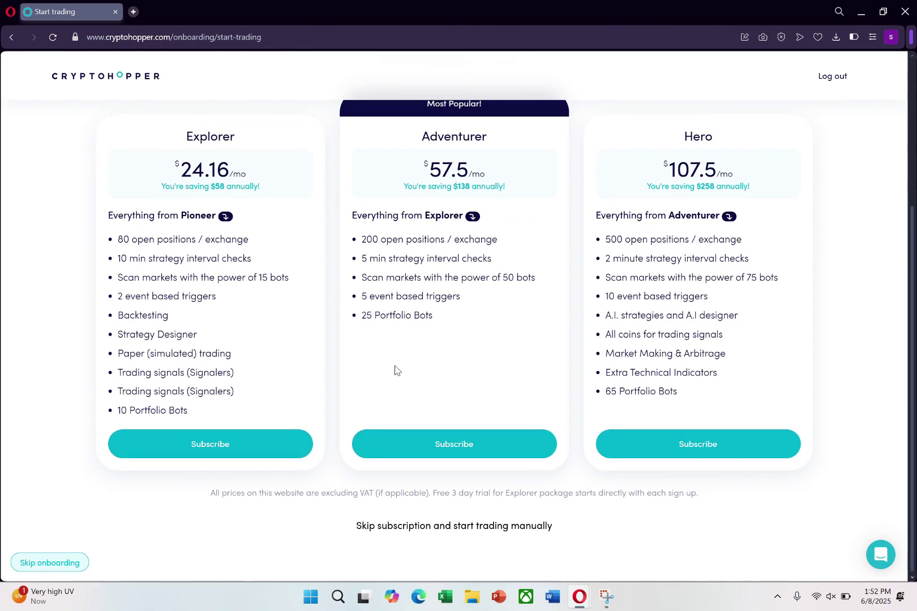
scroll(395, 370, "up", 3)
scroll(394, 370, "down", 3)
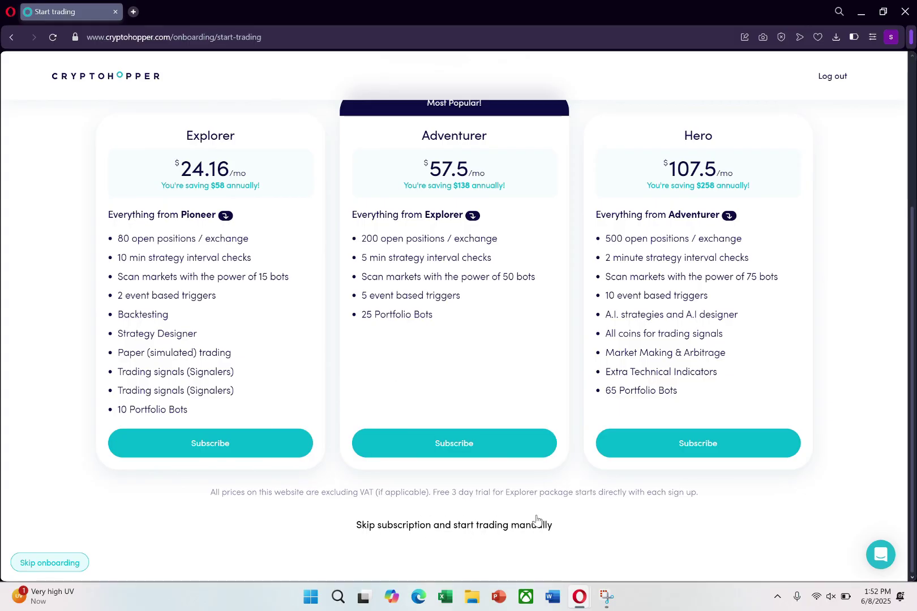
Step: Skip the subscription and open the Configuration tab of 'Your first OKX usdt hopper'
left_click(469, 526)
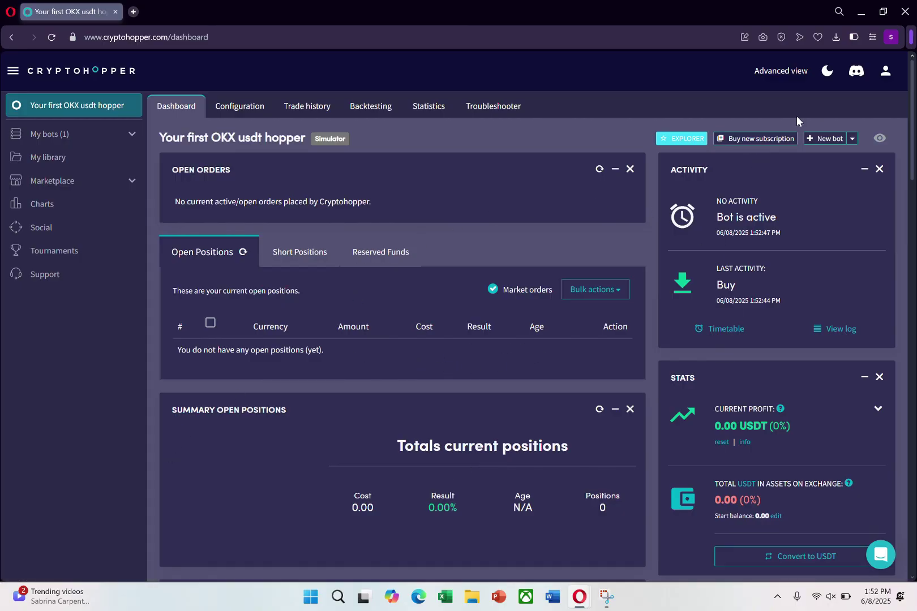
left_click(828, 78)
left_click(178, 105)
left_click(250, 108)
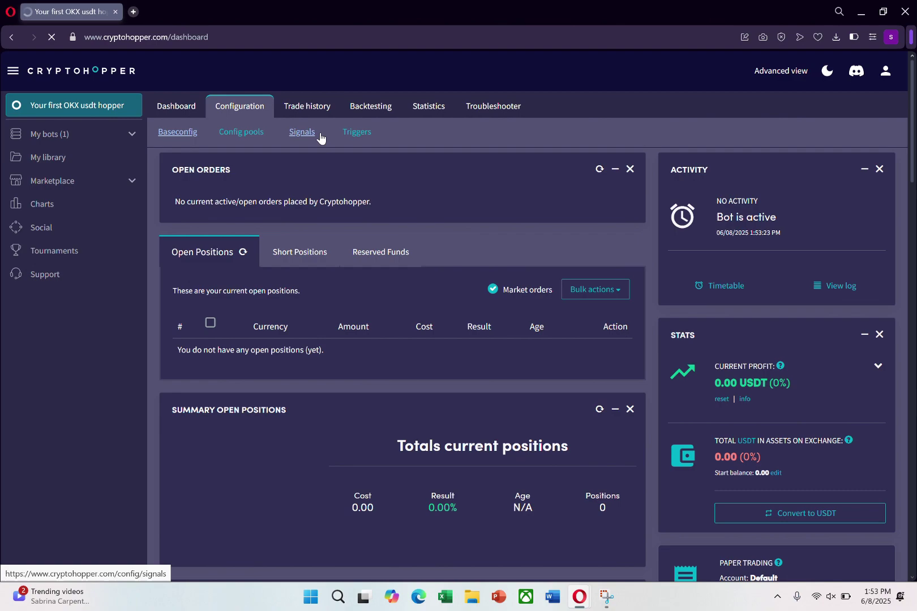
Step: Open Baseconfig to see basic settings and the bot name
left_click(185, 133)
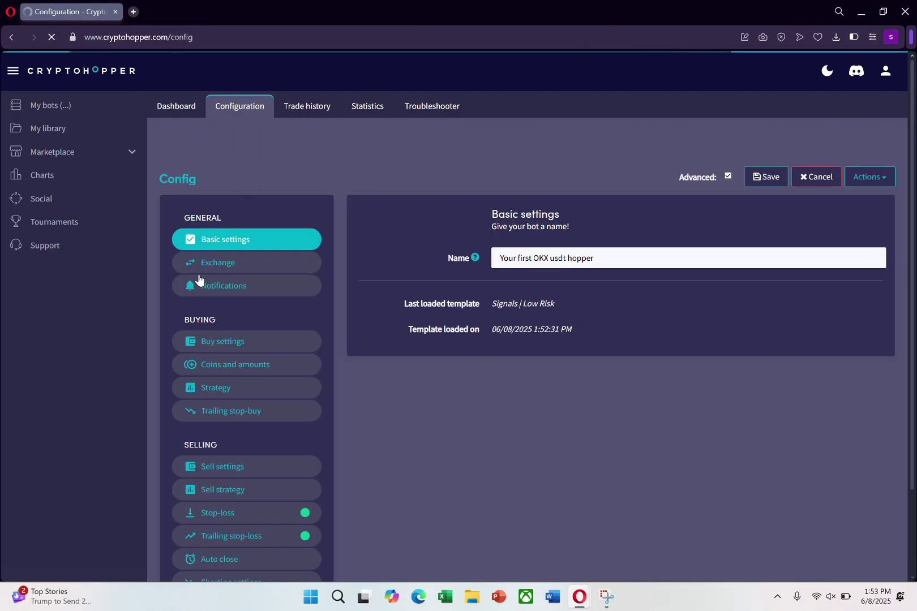
scroll(221, 292, "down", 2)
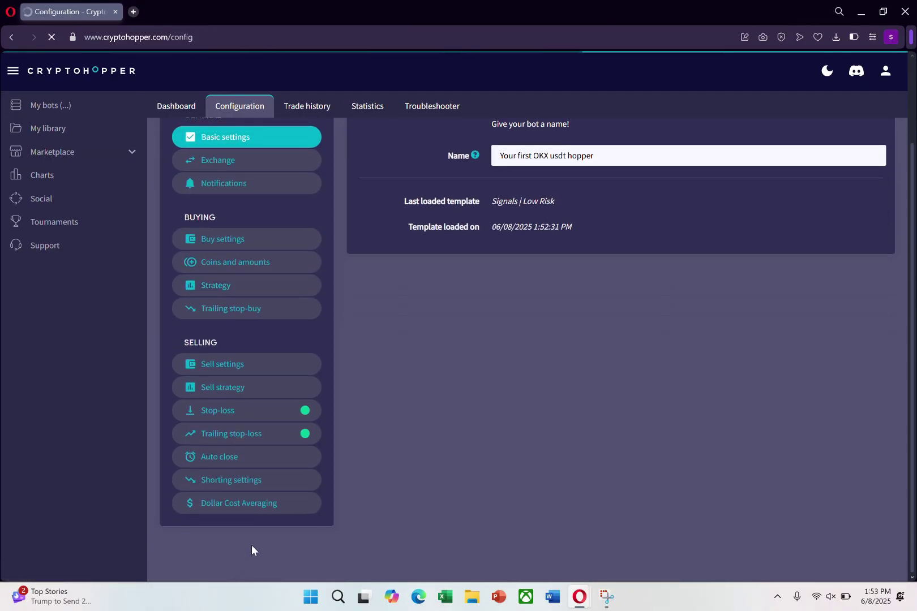
scroll(436, 468, "up", 2)
scroll(436, 473, "up", 1)
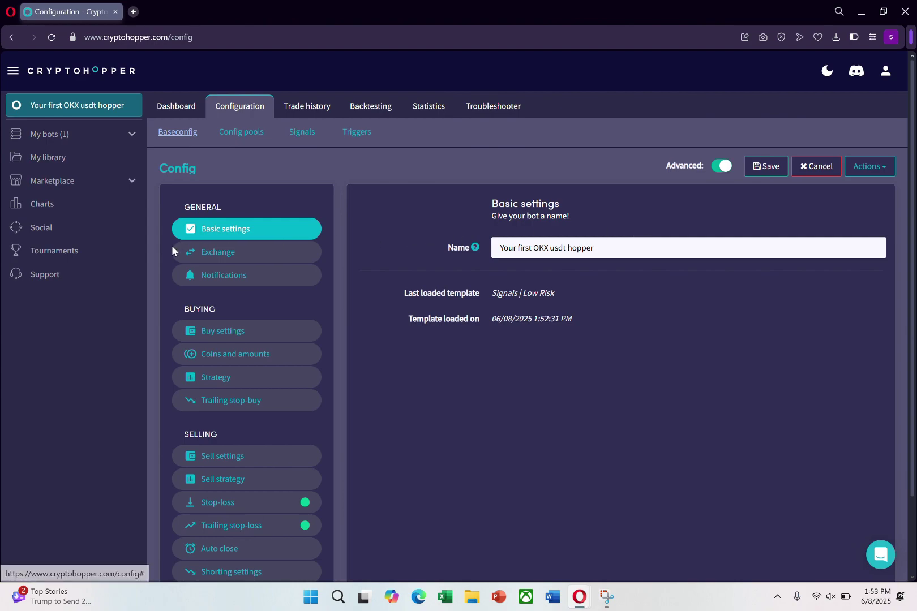
Step: Check exchange settings show paper trading on OKX, then view Notifications settings
left_click(199, 253)
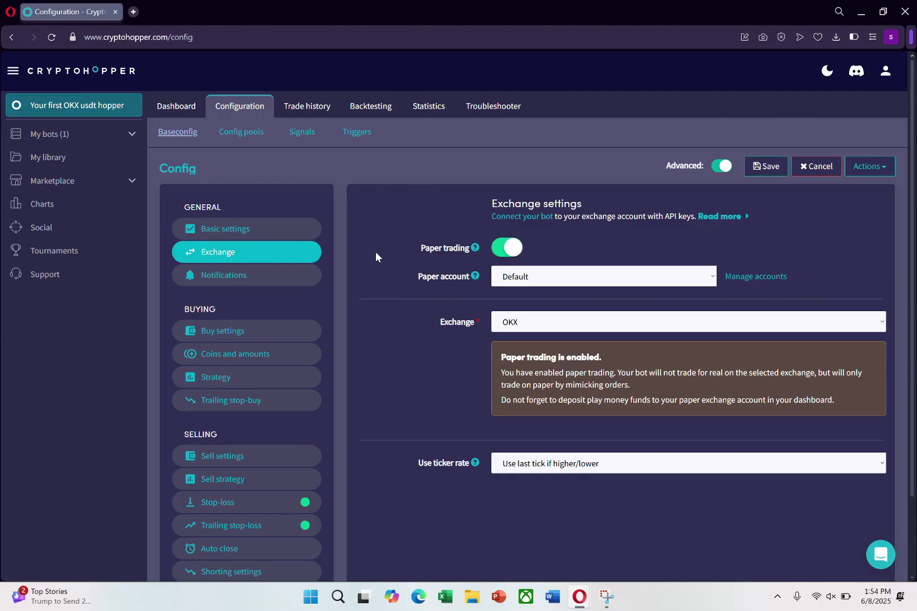
left_click_drag(442, 246, 469, 249)
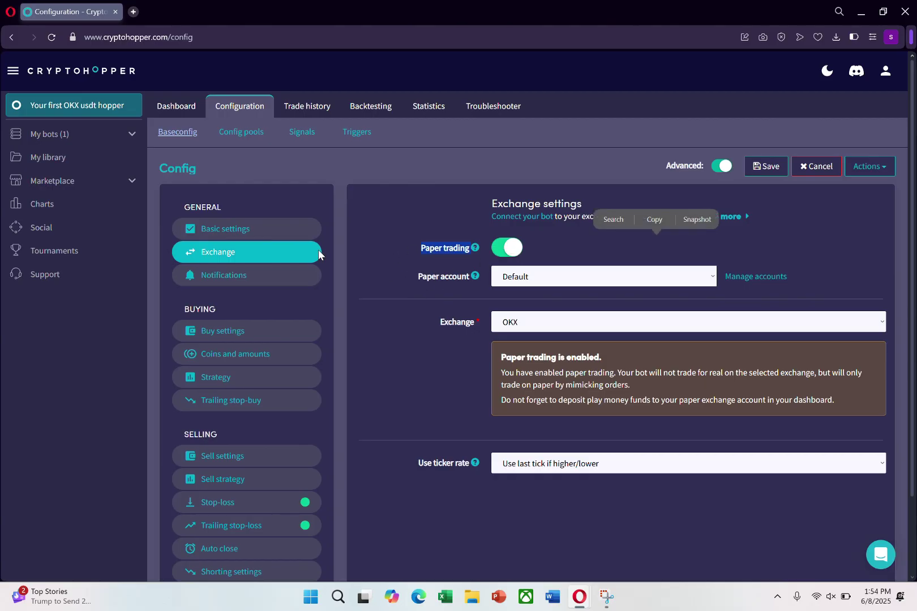
left_click(220, 230)
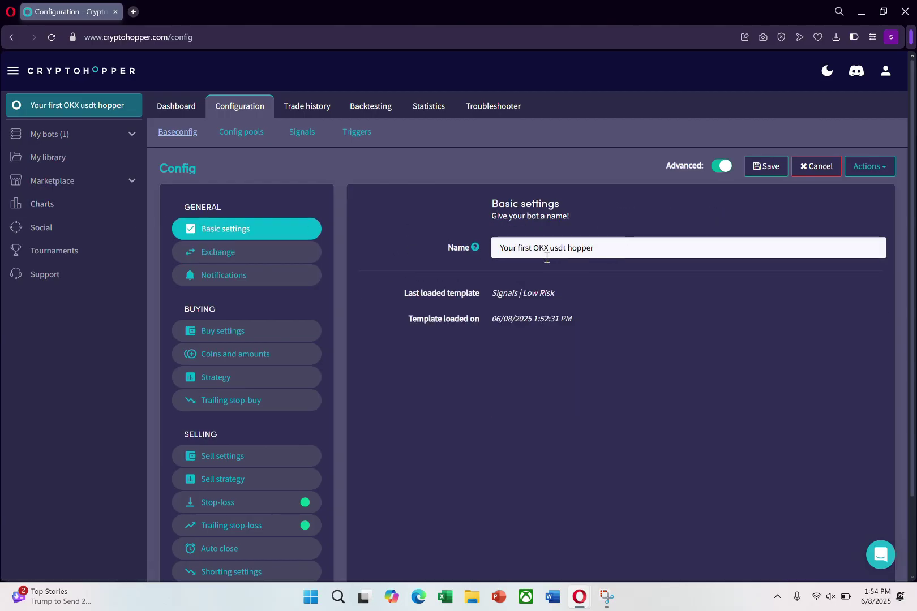
left_click_drag(628, 248, 496, 251)
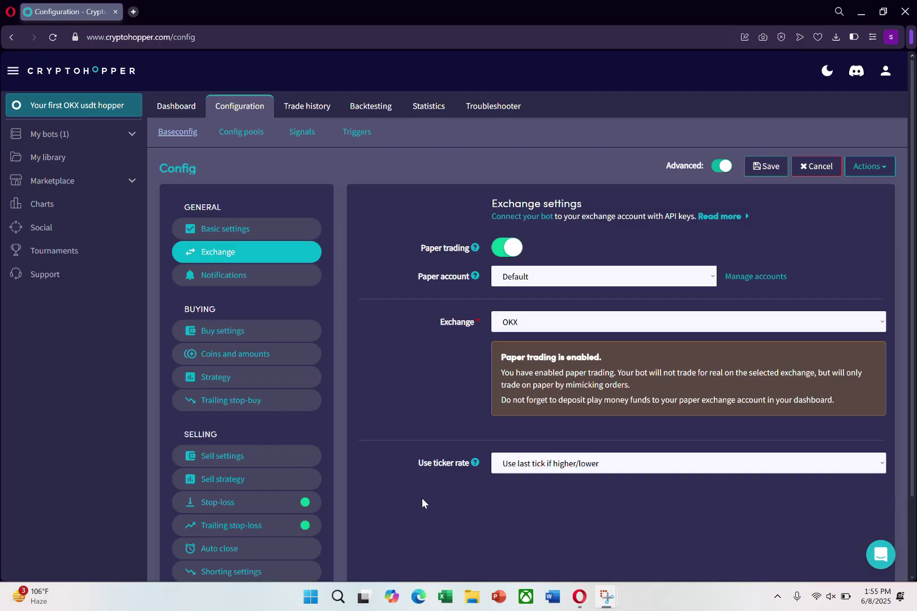
left_click(542, 322)
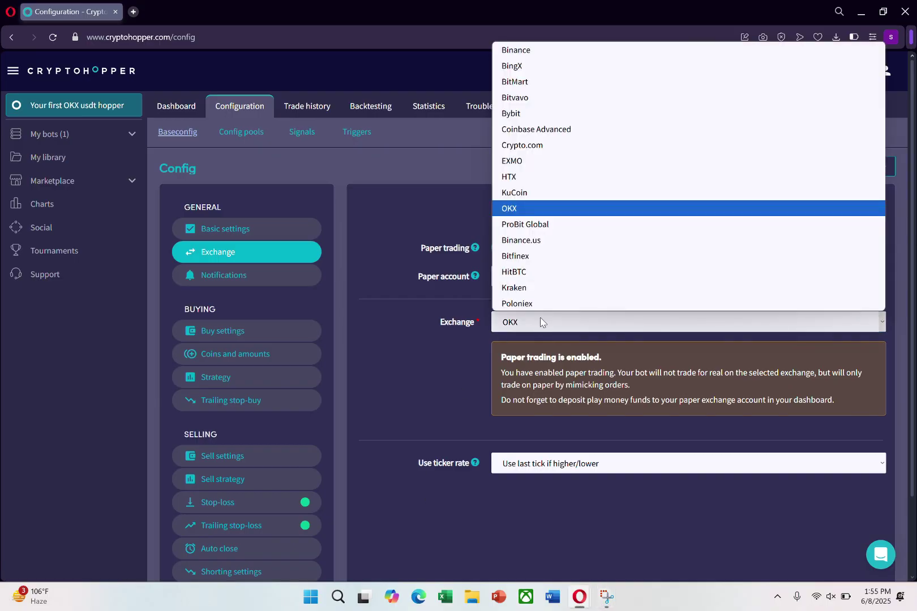
left_click(525, 209)
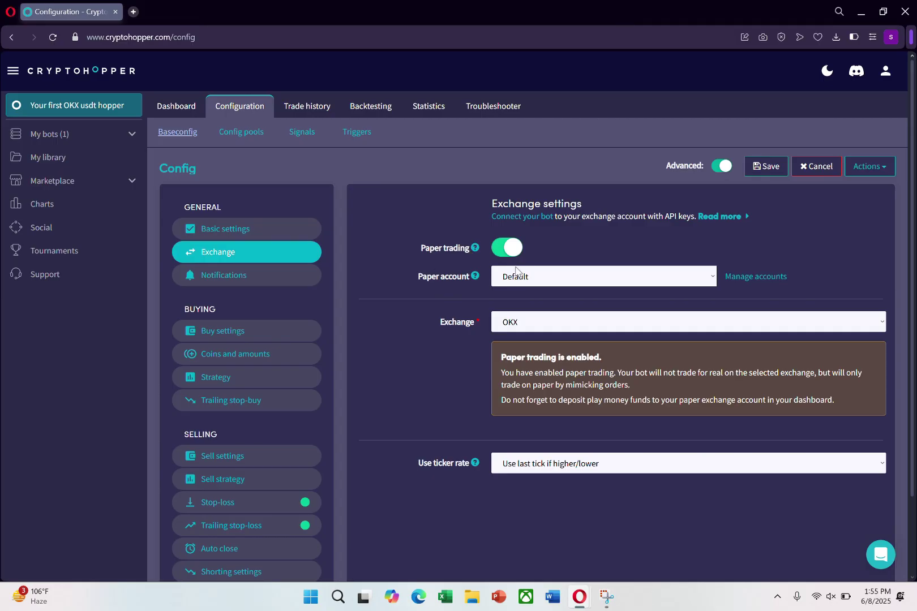
left_click(197, 276)
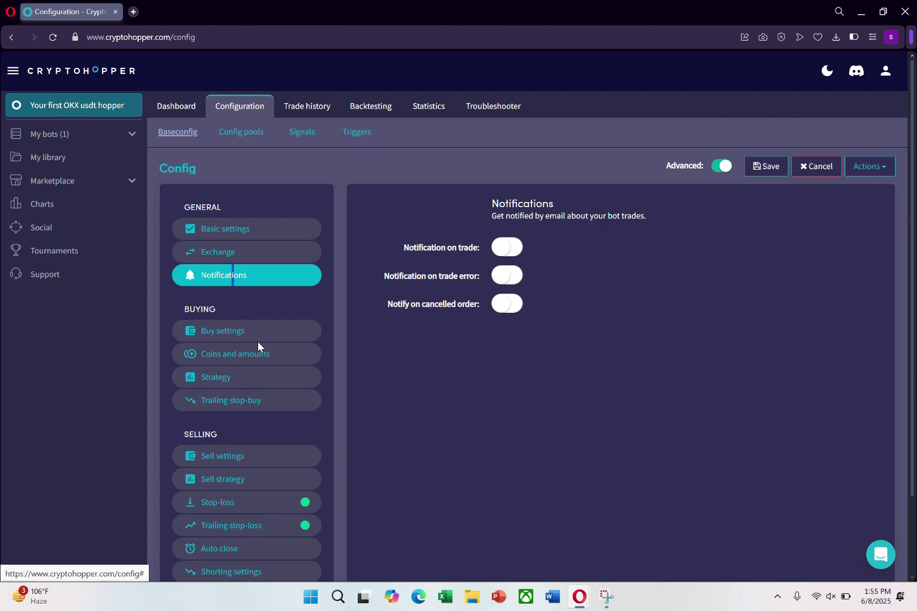
Step: In Coins and amounts, keep BTC with USDT quote and set percentage buy amount to 10
left_click(252, 361)
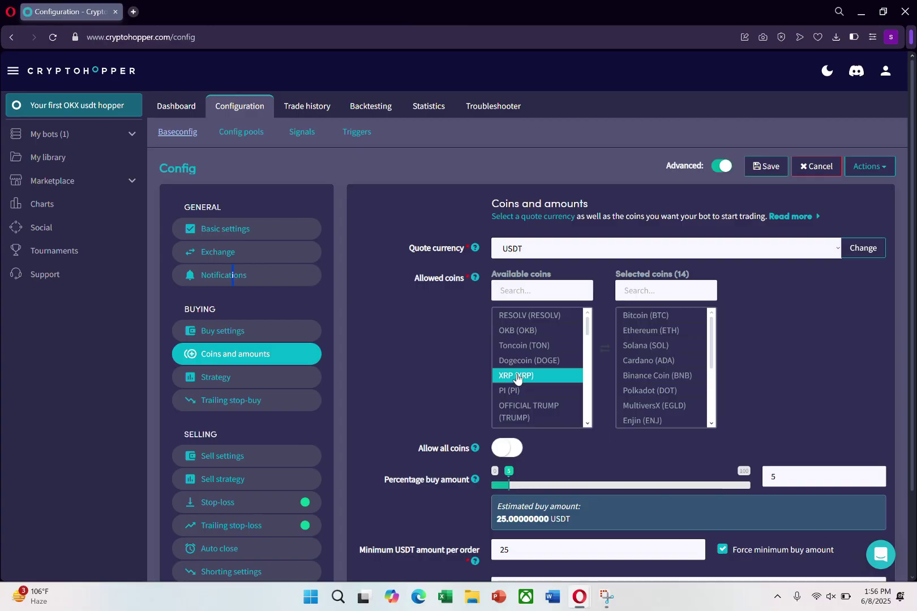
scroll(454, 341, "down", 1)
scroll(454, 341, "up", 1)
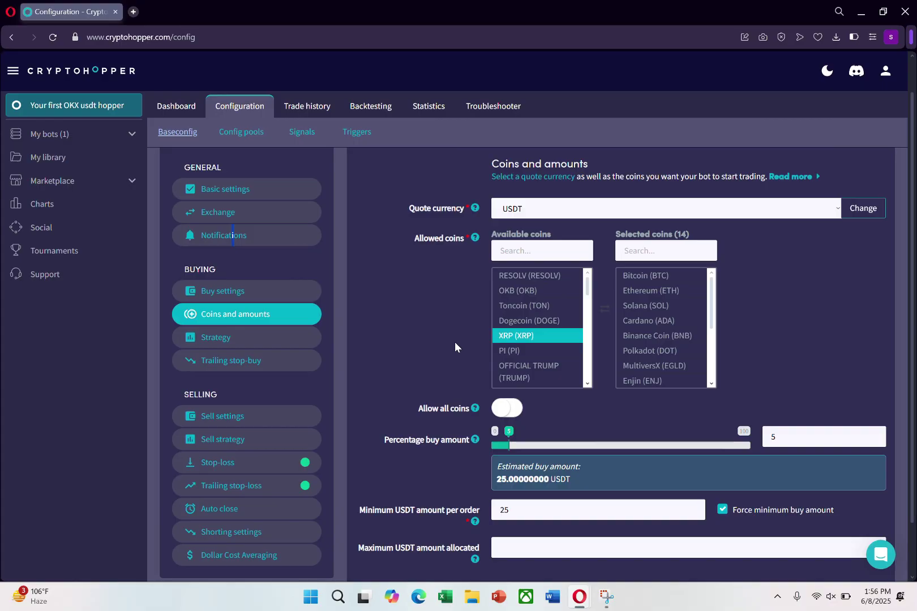
left_click(645, 275)
left_click(818, 216)
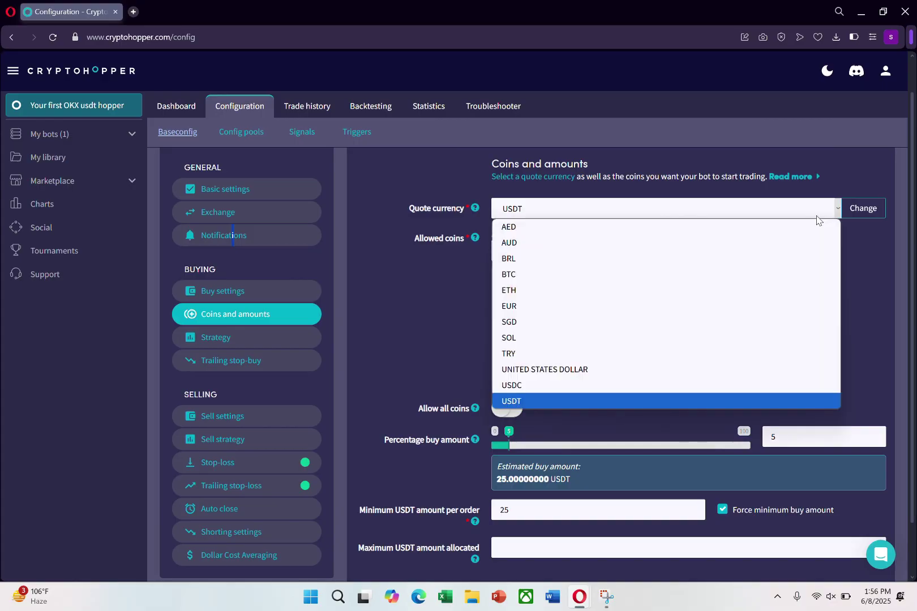
left_click(561, 403)
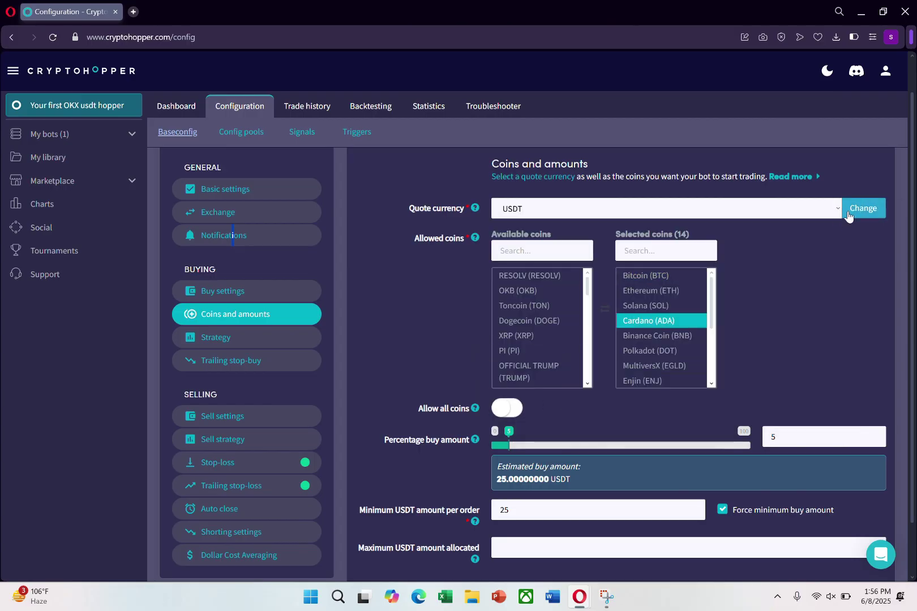
scroll(556, 313, "down", 1)
scroll(556, 313, "down", 1)
scroll(772, 312, "up", 1)
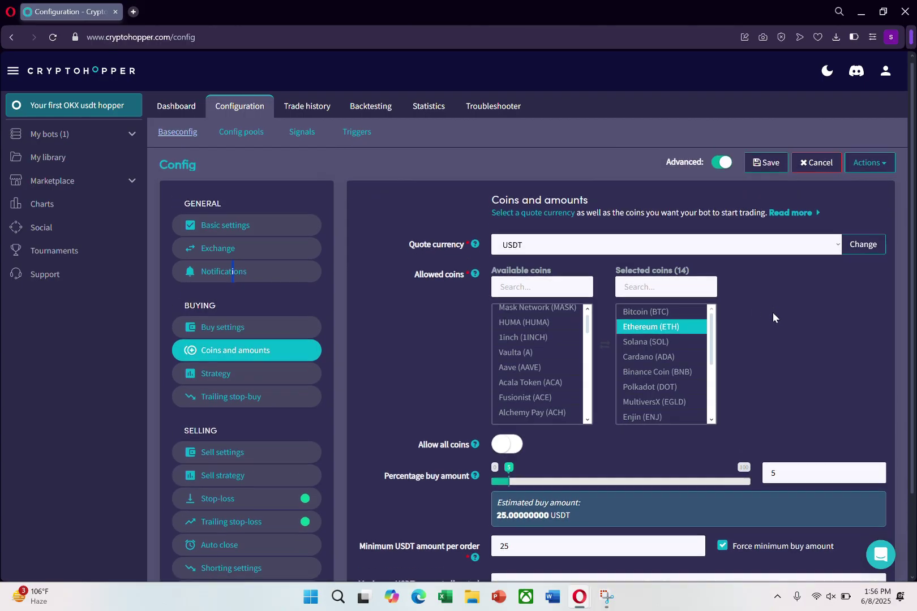
scroll(753, 309, "down", 2)
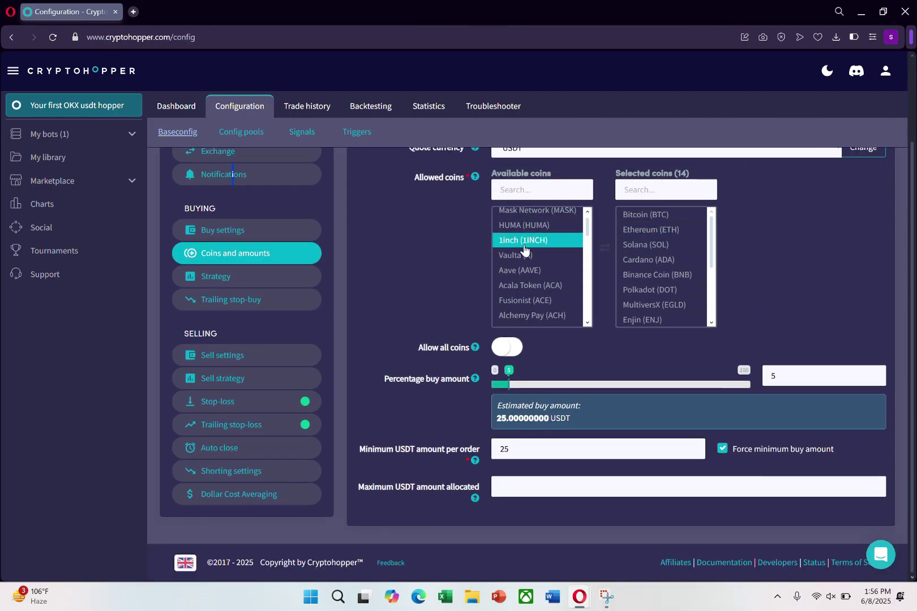
scroll(528, 249, "down", 1)
scroll(532, 286, "down", 2)
scroll(664, 287, "down", 3)
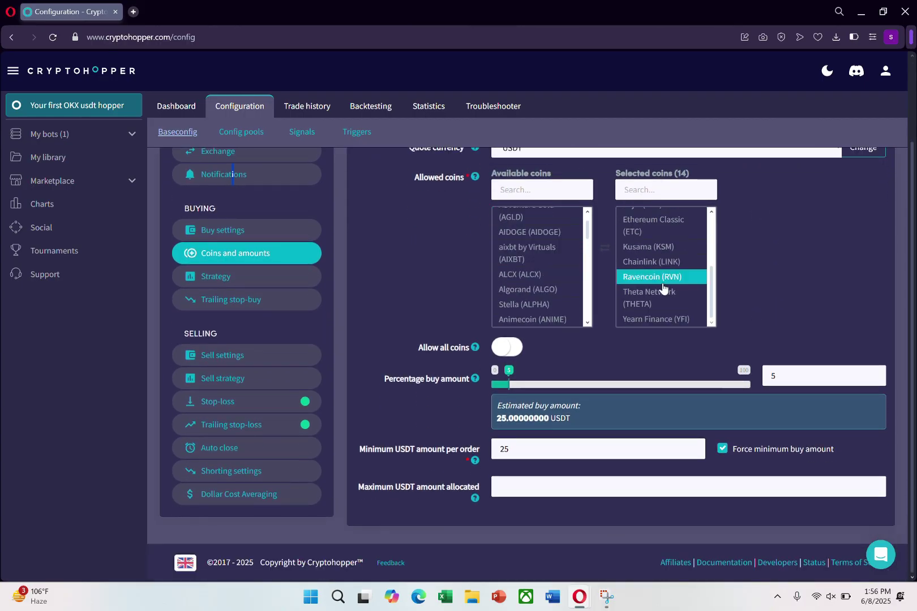
scroll(660, 296, "up", 2)
scroll(661, 295, "up", 1)
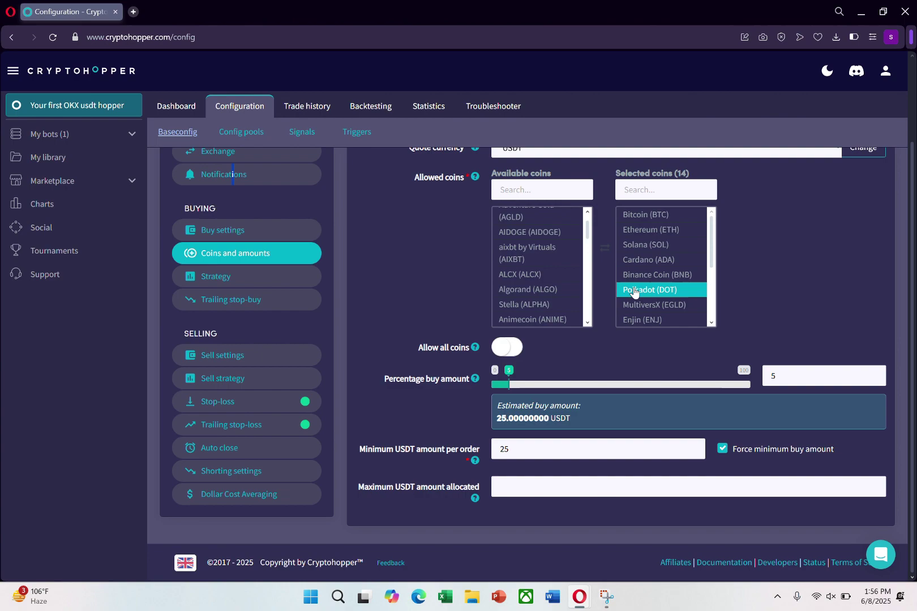
scroll(634, 314, "down", 3)
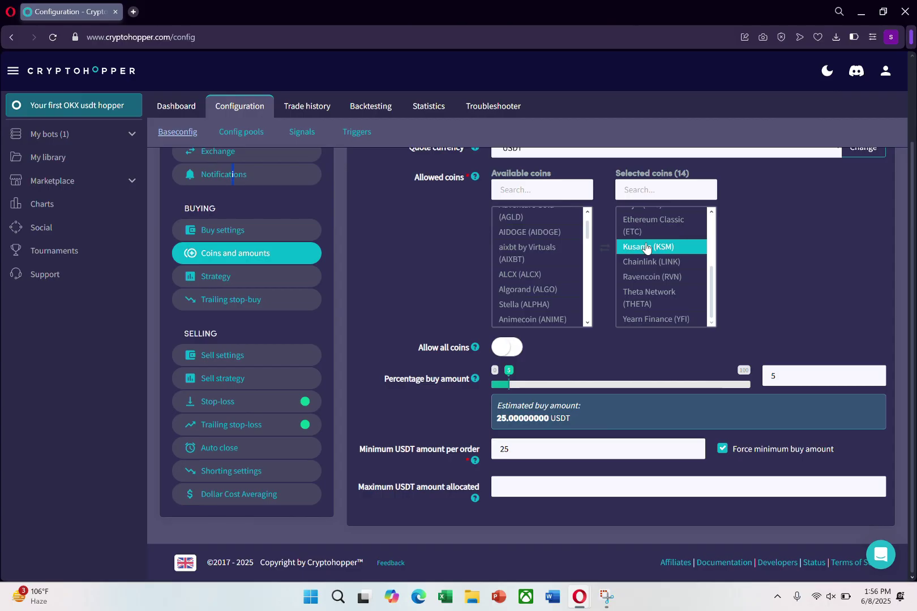
mouse_move(597, 449)
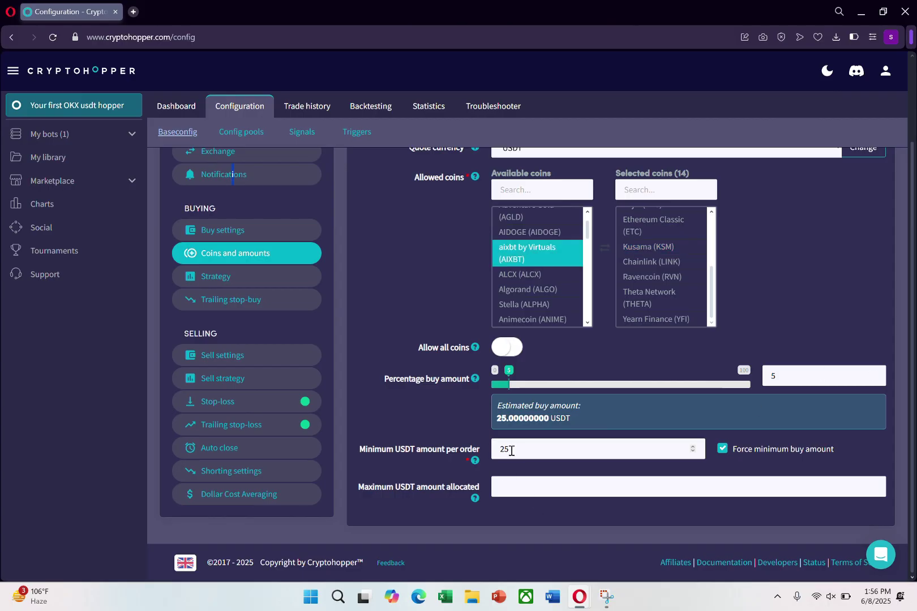
left_click(527, 488)
left_click(788, 378)
type("10")
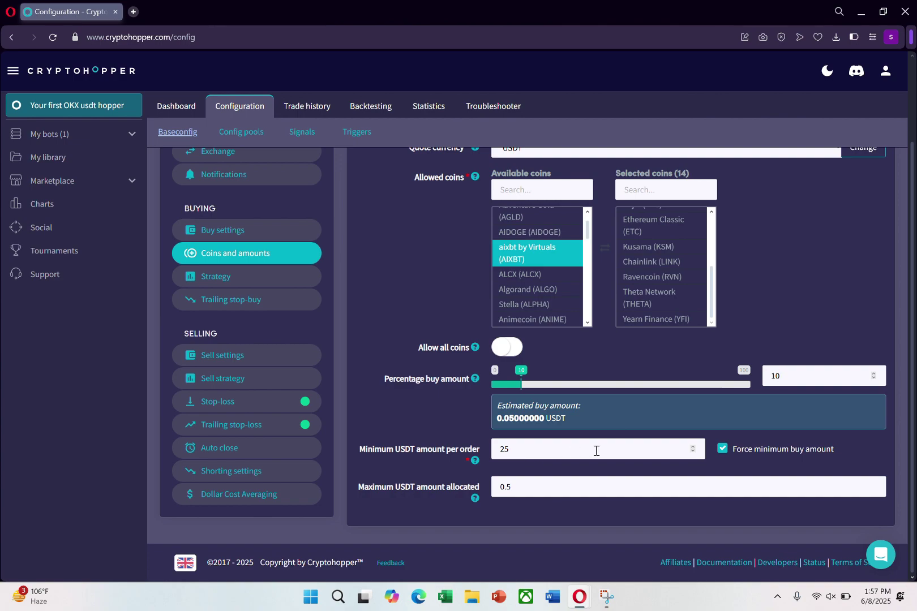
Step: Set the buy max open time to 10 and keep Market as buy order type
left_click(206, 233)
scroll(533, 295, "up", 2)
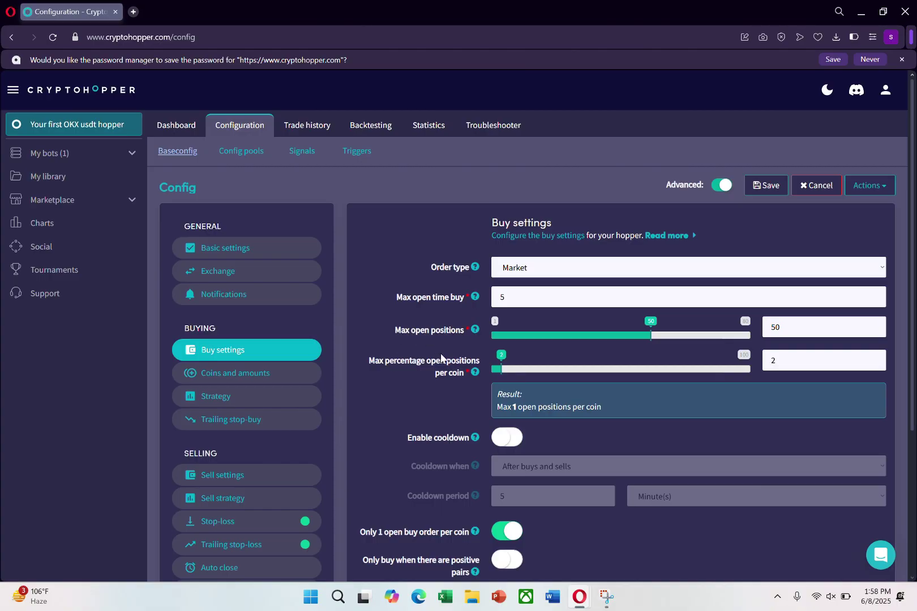
left_click(526, 281)
key("BackSpace")
type("10")
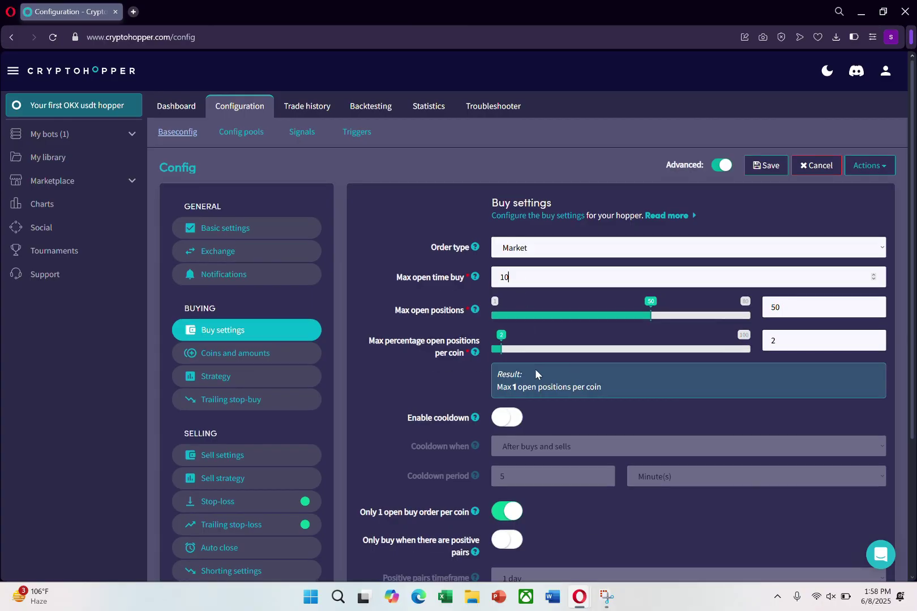
scroll(535, 369, "down", 1)
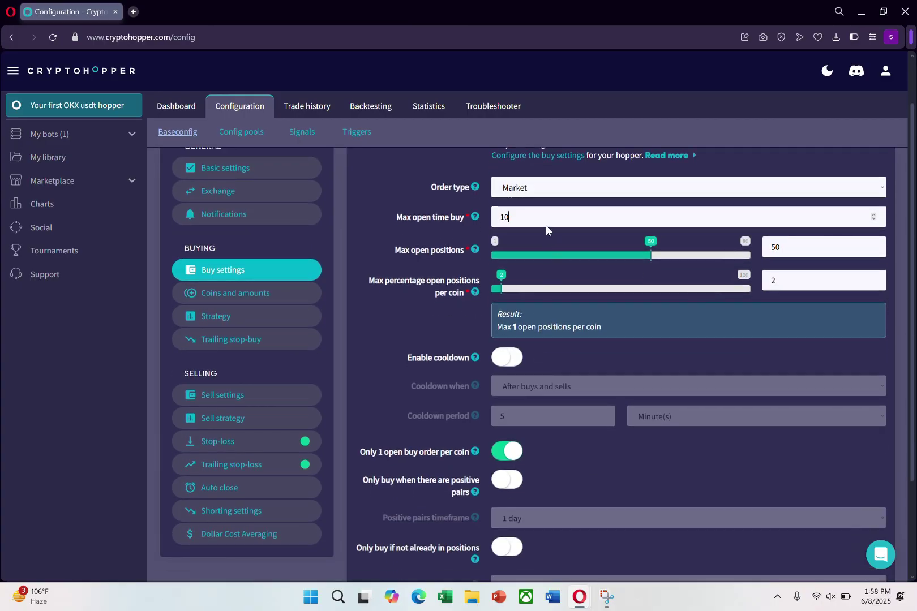
left_click(541, 189)
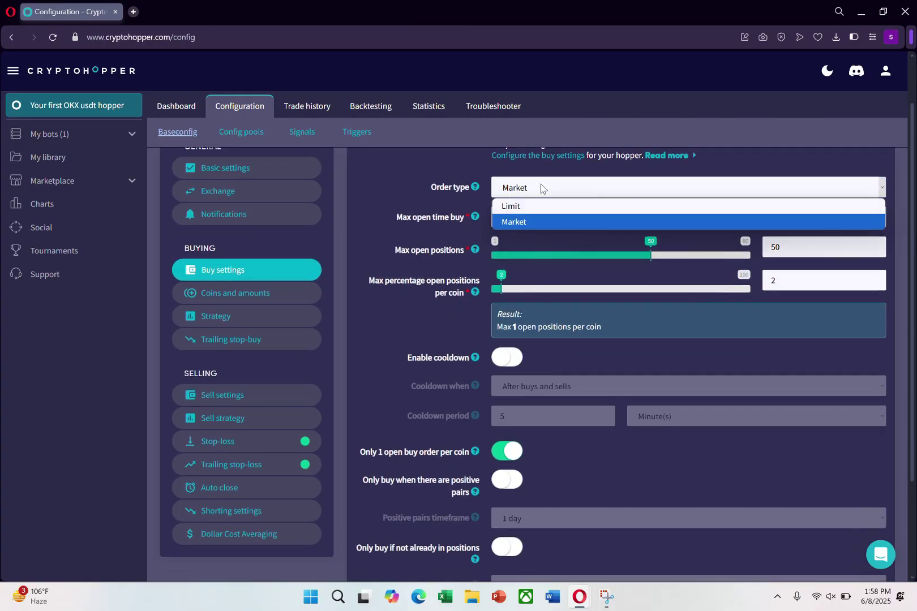
left_click(516, 224)
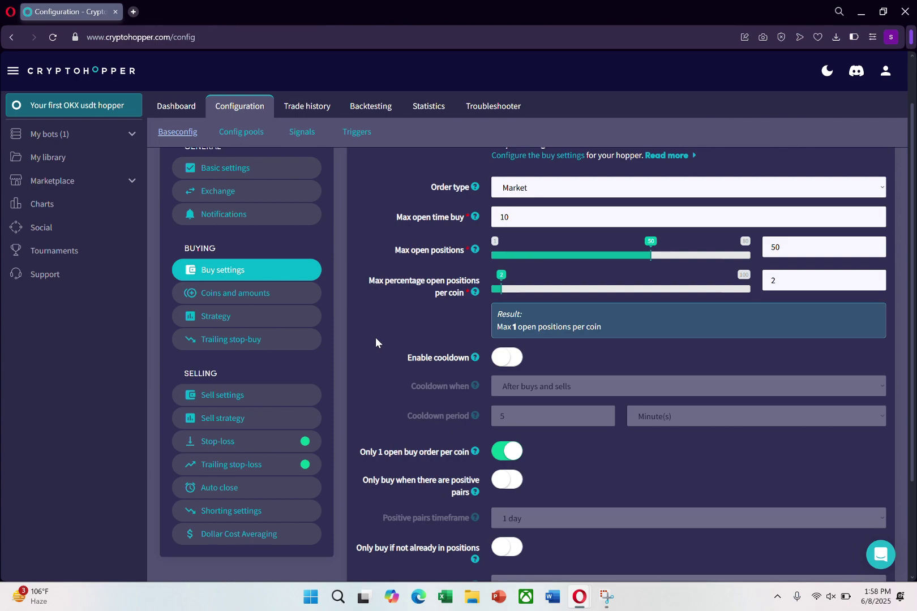
scroll(414, 337, "down", 3)
scroll(414, 332, "down", 1)
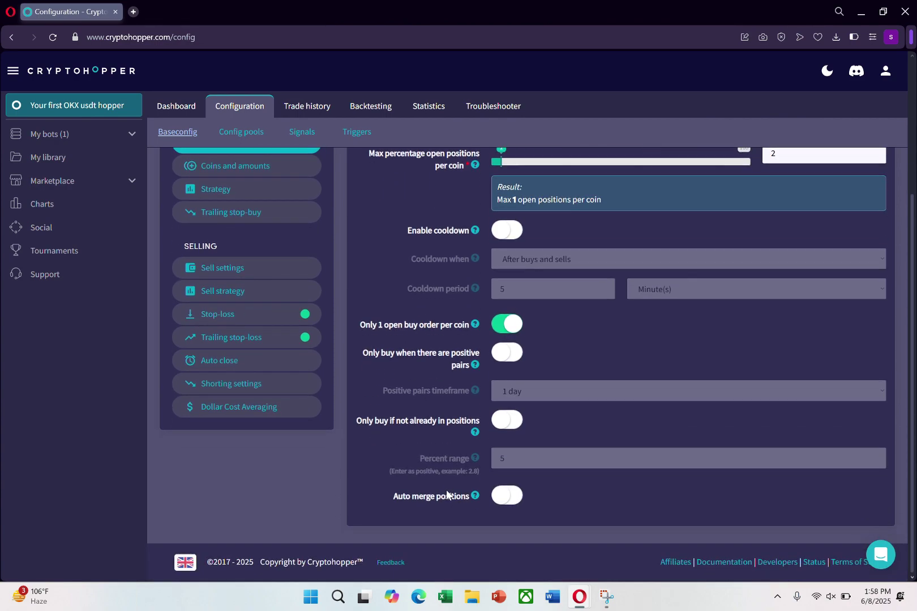
Step: Enable buying only on positive pairs with a 10-minute timeframe
left_click_drag(419, 322, 482, 327)
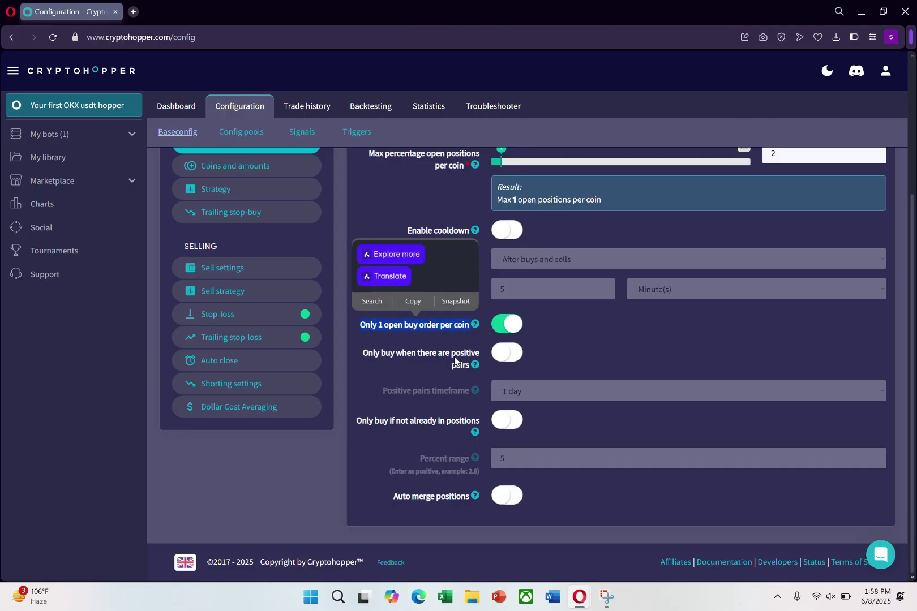
left_click(416, 376)
left_click_drag(362, 354, 503, 366)
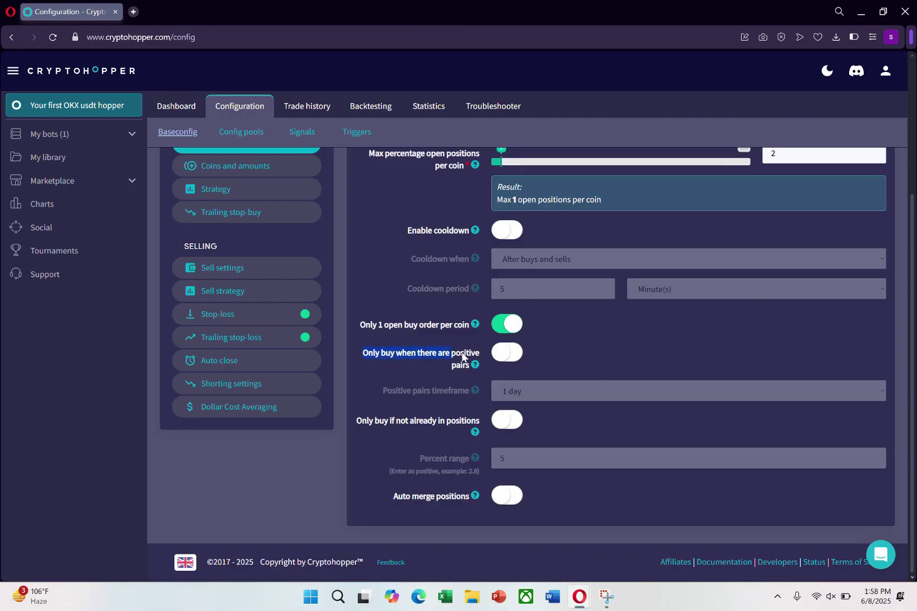
left_click(505, 352)
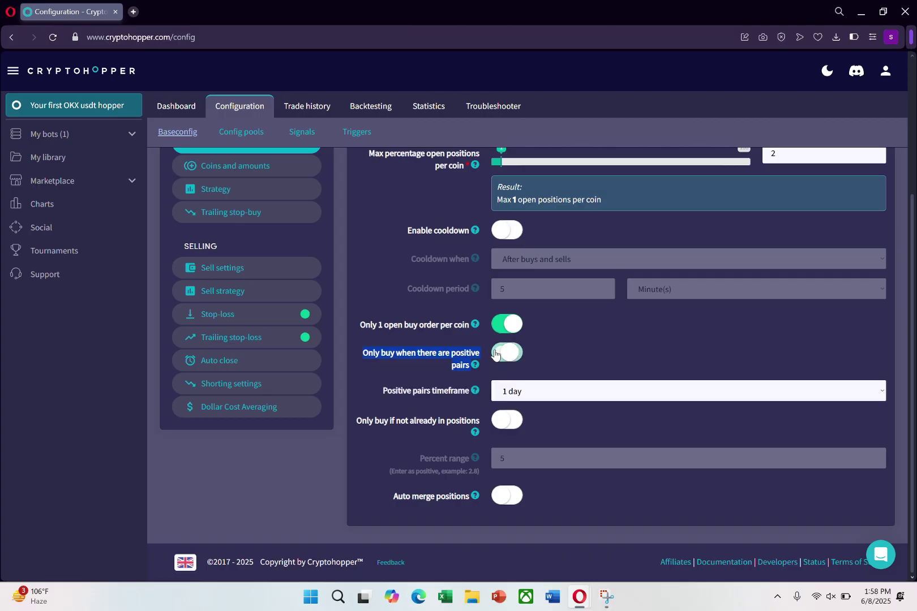
left_click(530, 392)
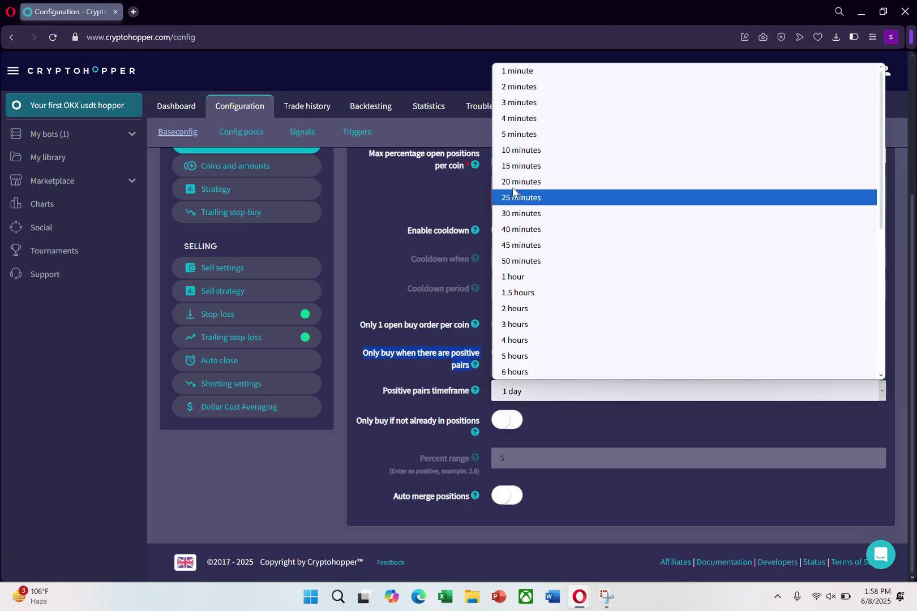
key("Escape")
left_click(511, 157)
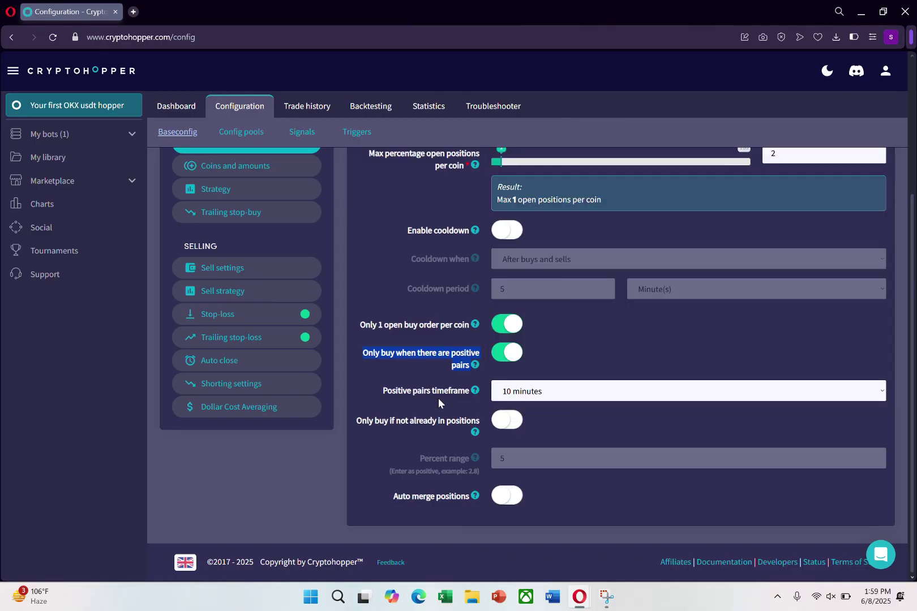
scroll(286, 286, "up", 1)
Step: Review the signals-only strategy with 10 targets, then view trailing stop-buy settings
left_click(224, 249)
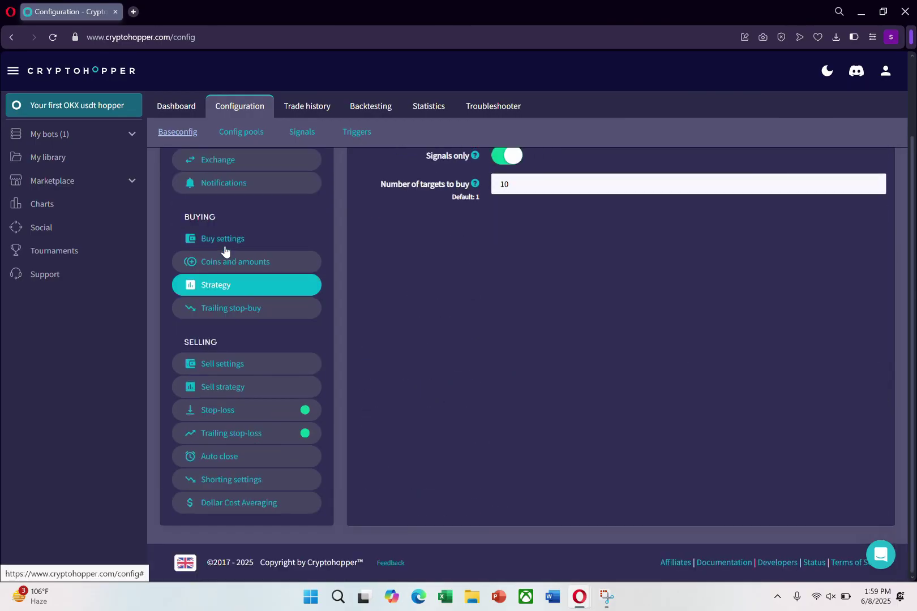
scroll(557, 332, "up", 2)
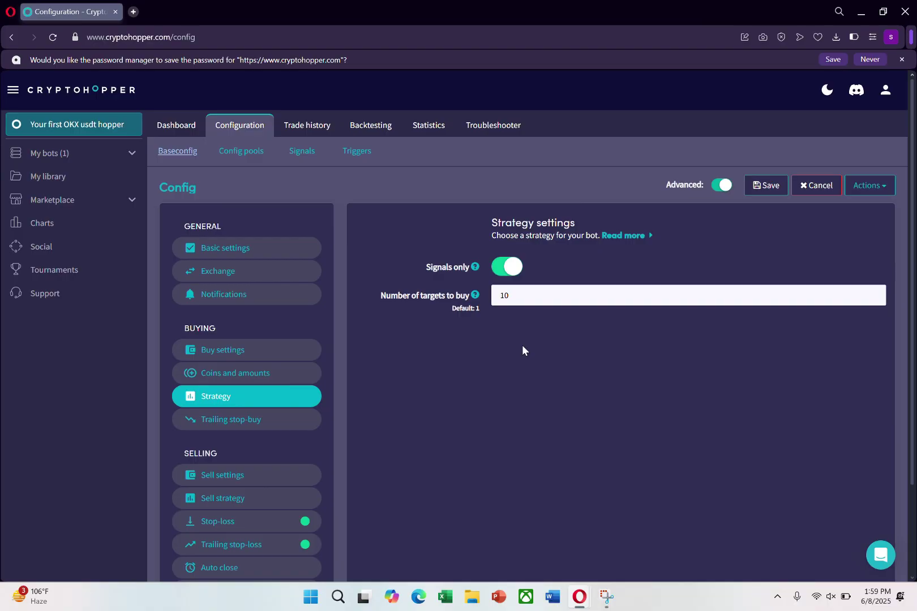
mouse_move(687, 184)
left_click(201, 420)
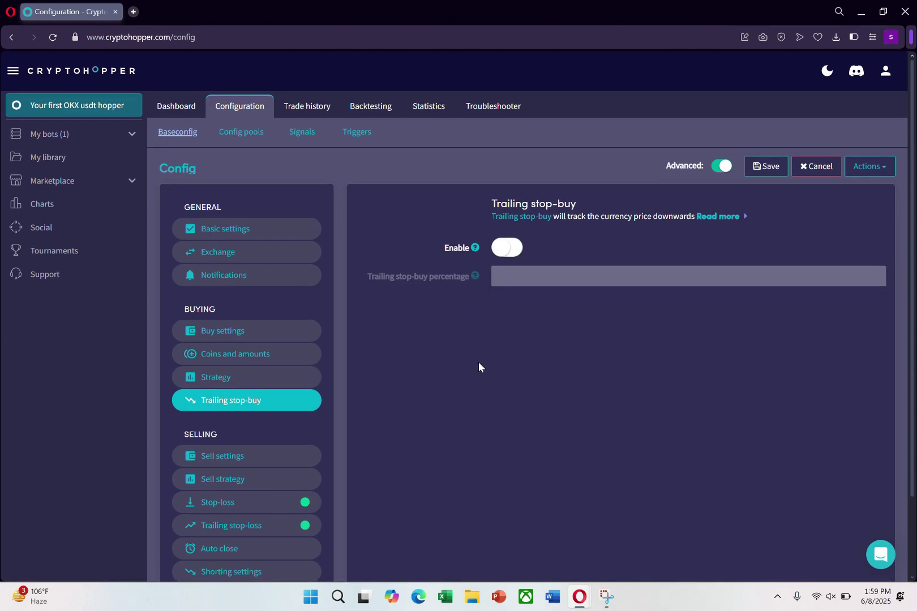
scroll(478, 361, "down", 2)
scroll(479, 362, "up", 2)
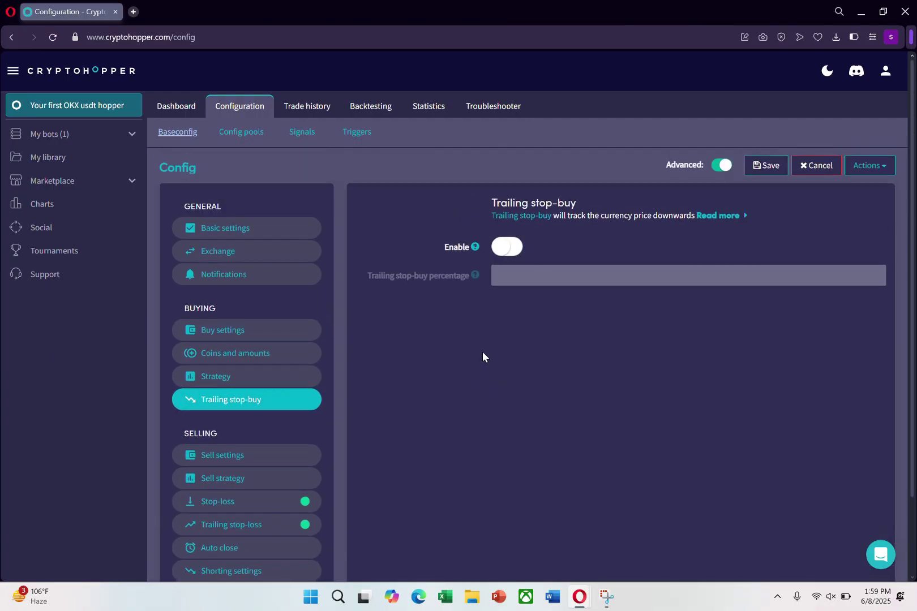
scroll(482, 351, "down", 2)
scroll(482, 356, "up", 2)
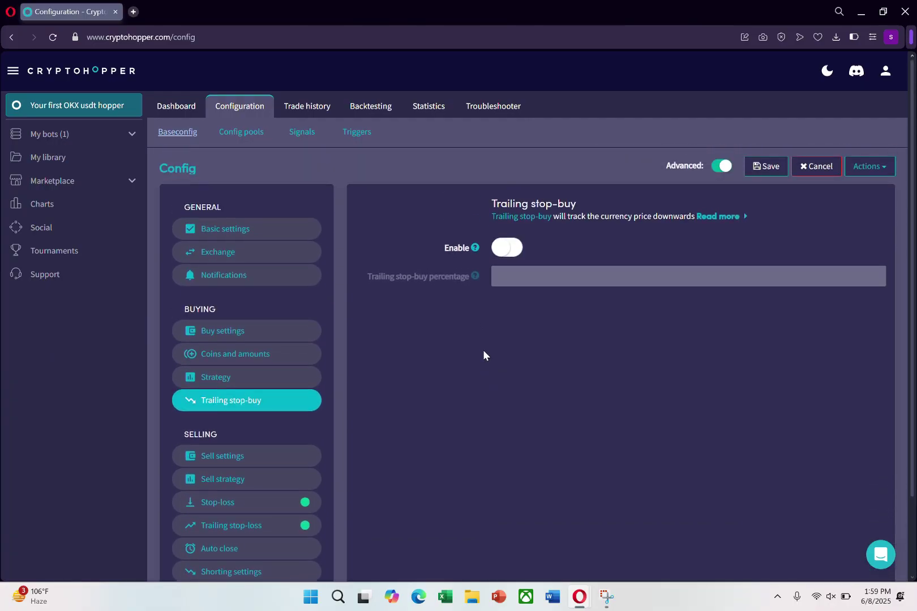
Step: Enable trailing stop-buy and enter 2% as its trailing percentage
left_click(516, 248)
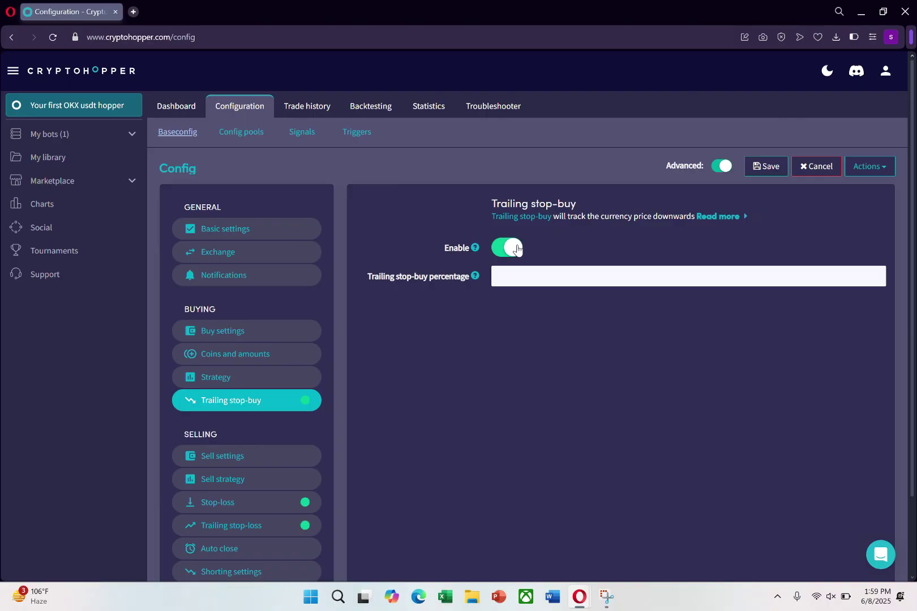
left_click_drag(363, 275, 477, 275)
left_click(479, 353)
left_click(523, 277)
type("2")
scroll(548, 335, "down", 2)
Step: In Sell settings, set take profit to 2.5% with Market orders and max open time 8
left_click(192, 365)
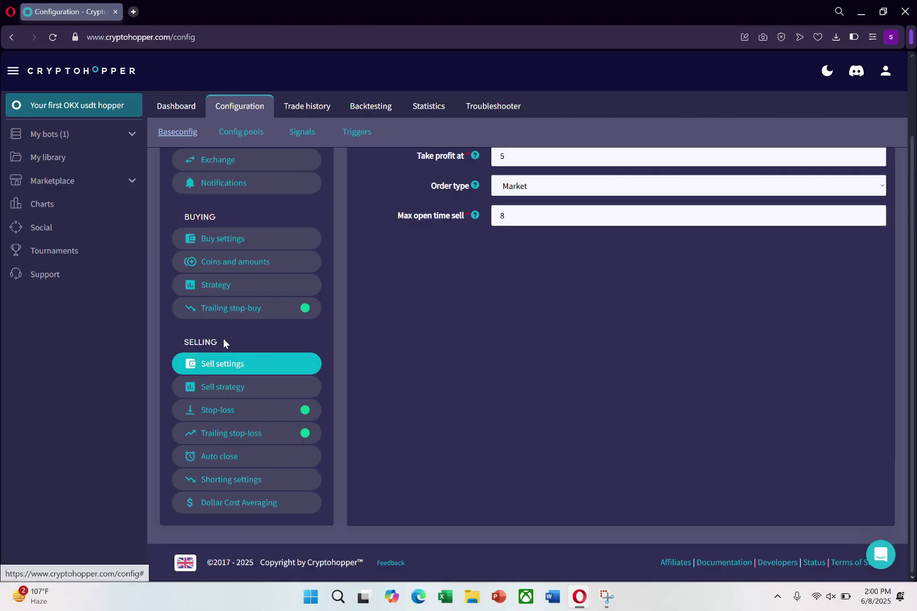
scroll(612, 256, "up", 1)
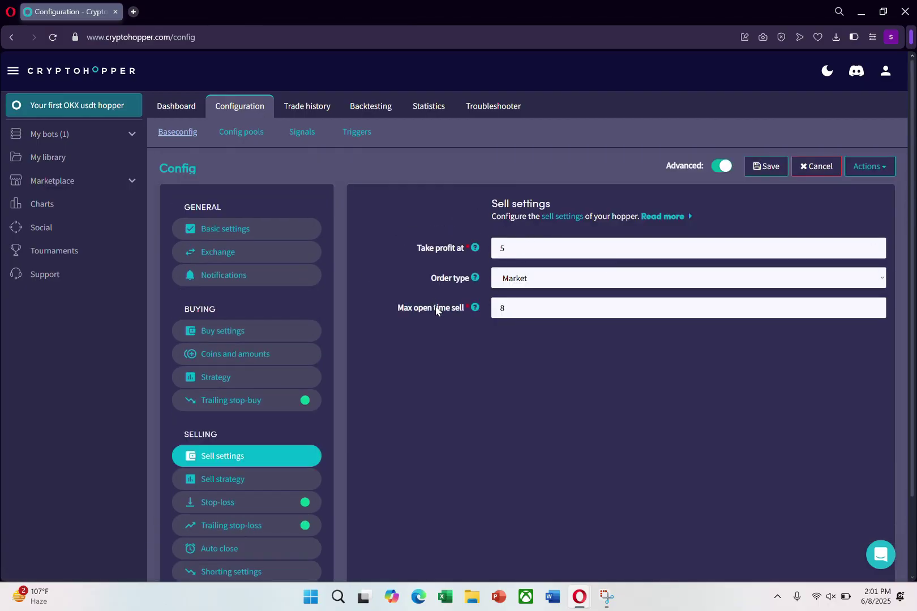
scroll(509, 384, "down", 1)
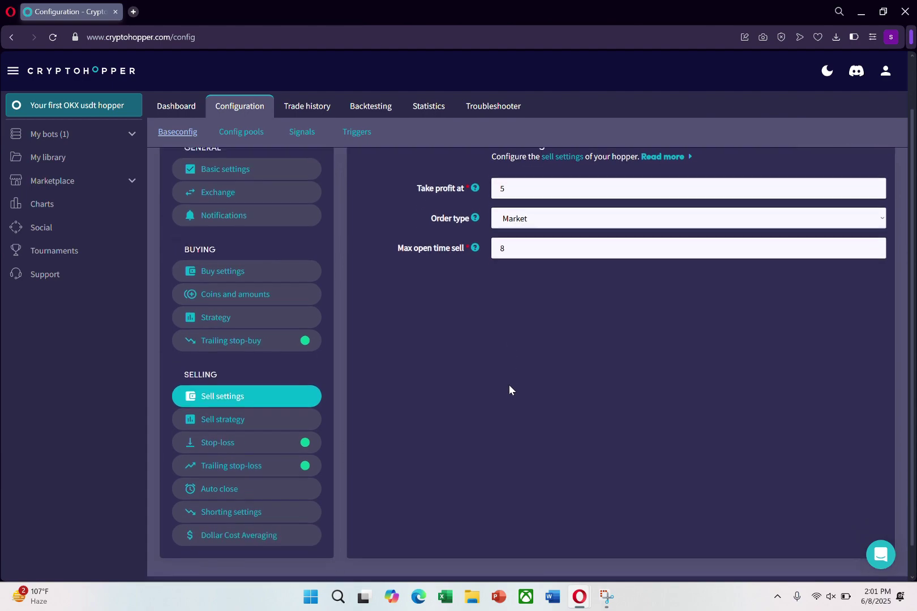
scroll(507, 387, "up", 1)
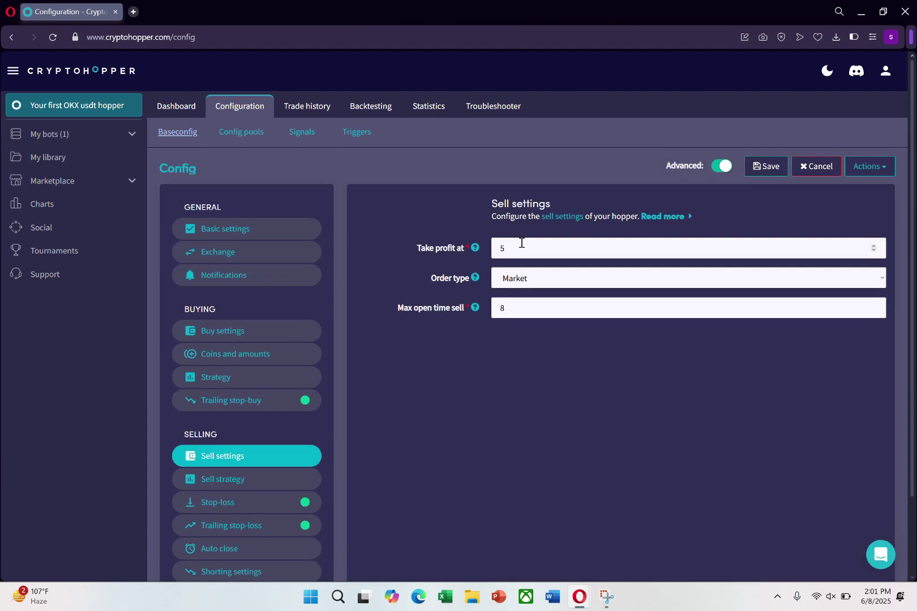
type("2.")
left_click(505, 286)
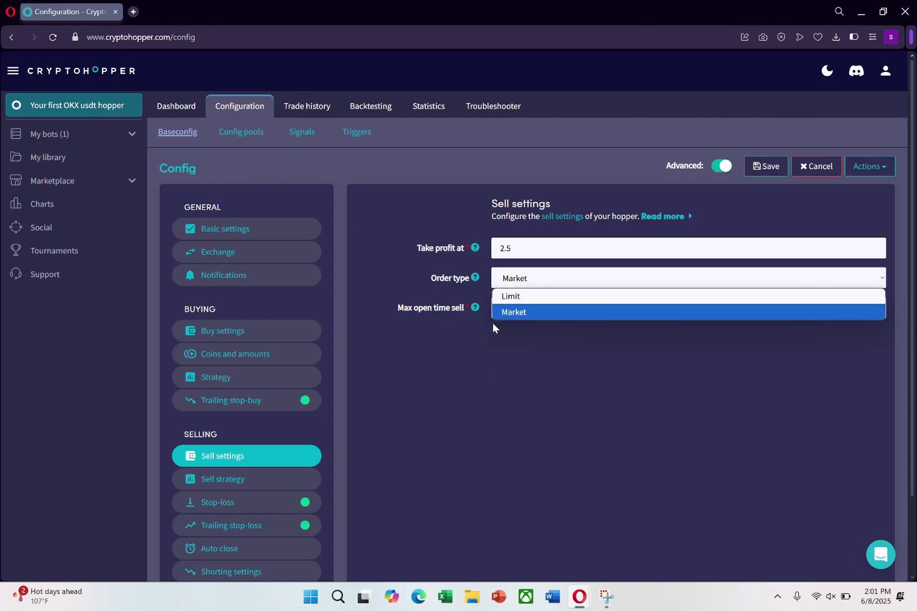
left_click(502, 311)
scroll(511, 287, "down", 1)
double_click(510, 248)
type("8")
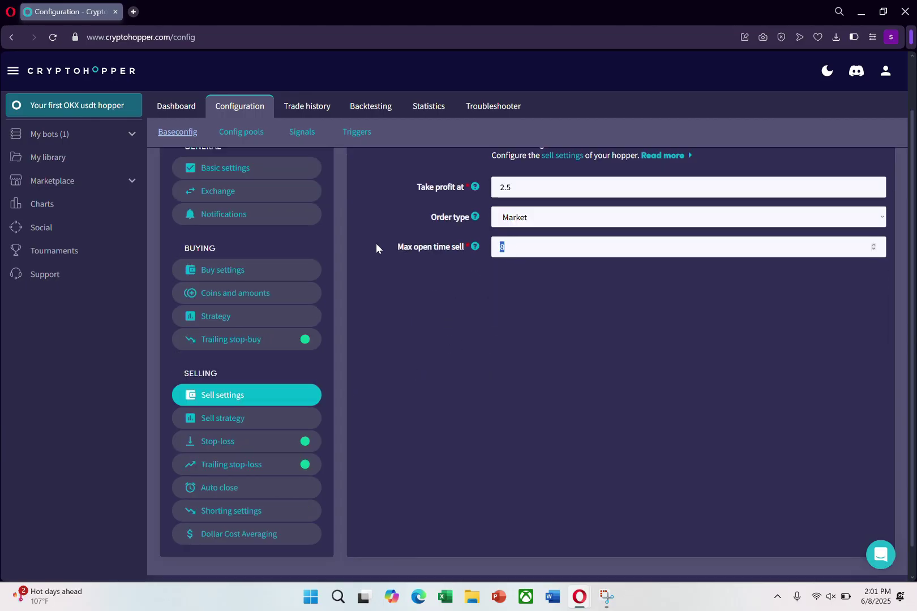
scroll(322, 329, "down", 1)
Step: Review the Sell based on strategy, Only sell in profit and Hold assets options
left_click(205, 383)
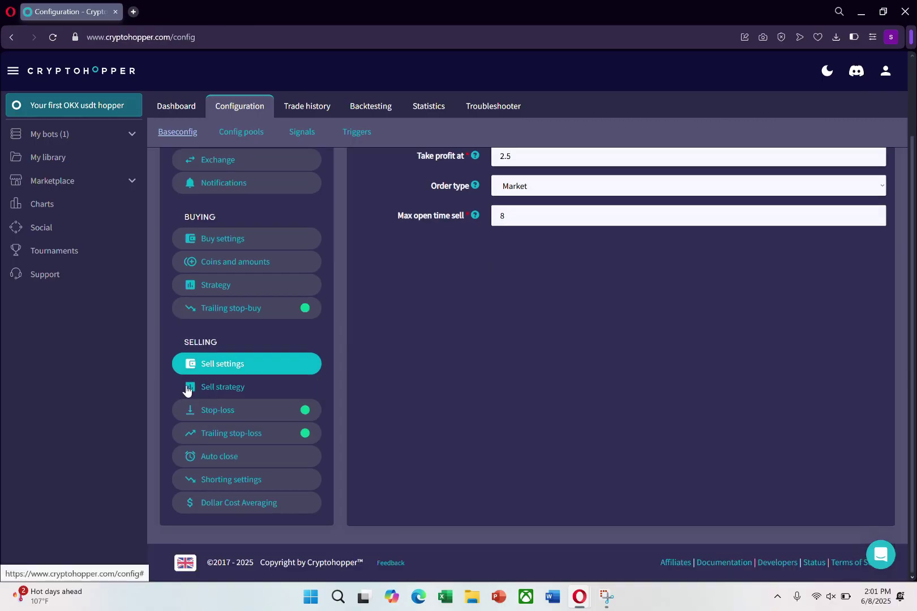
scroll(374, 333, "up", 3)
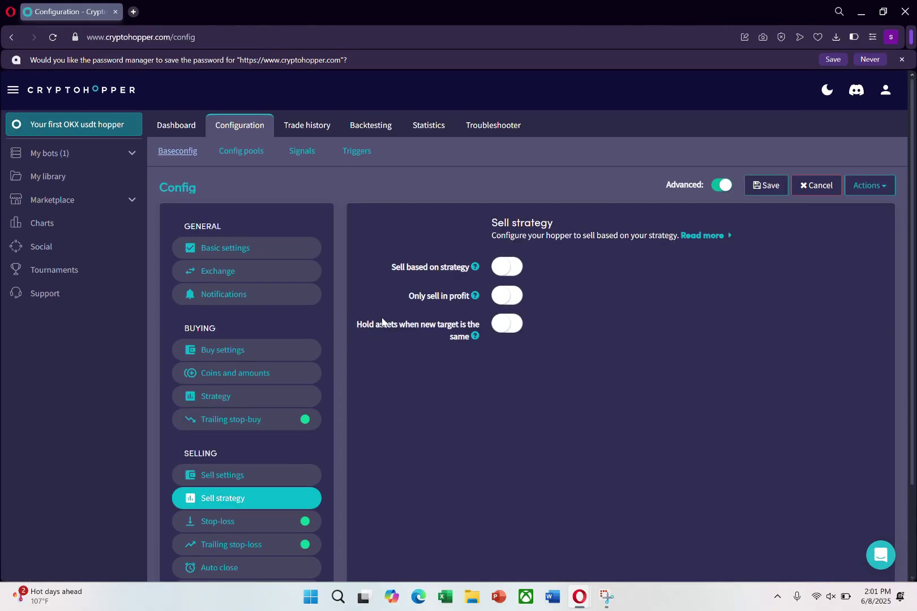
left_click_drag(389, 267, 496, 266)
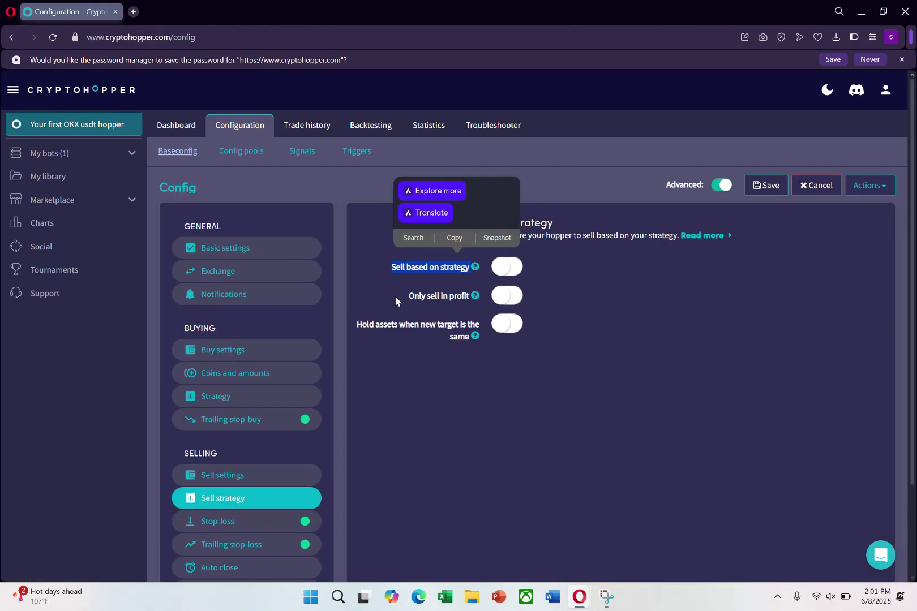
left_click_drag(395, 295, 458, 297)
left_click_drag(353, 326, 426, 325)
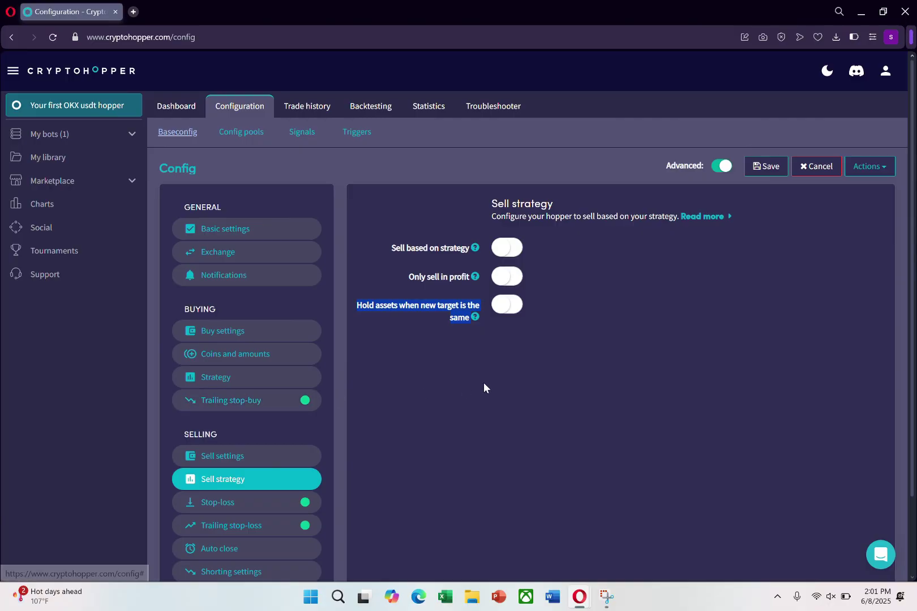
scroll(329, 503, "down", 2)
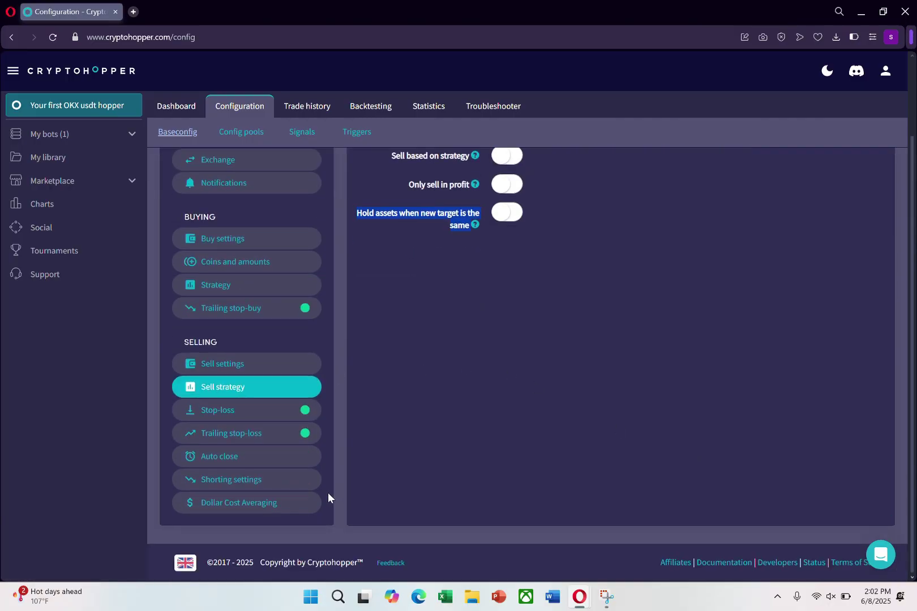
Step: Check that stop-loss is enabled at 3% with a 0-minute timeout
left_click(236, 411)
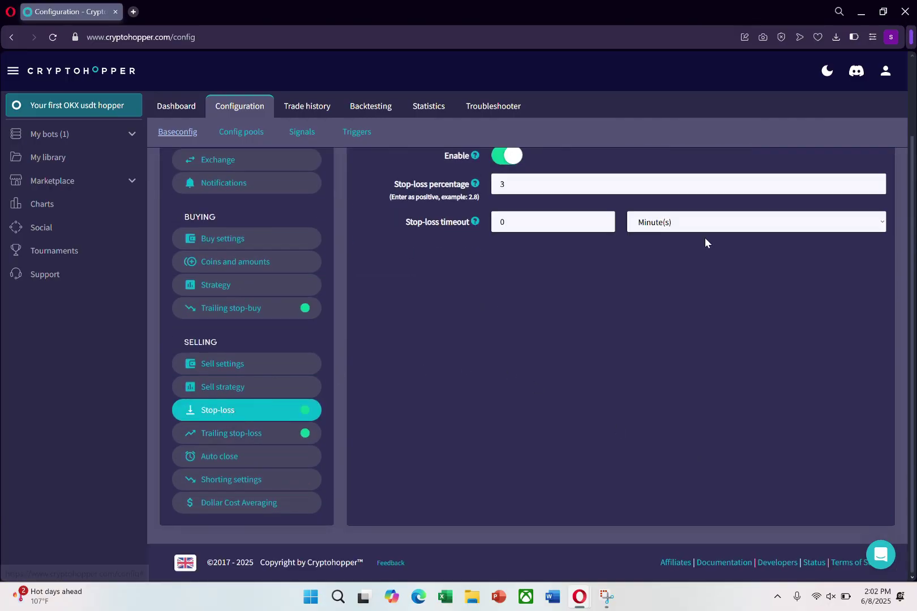
scroll(704, 243, "up", 2)
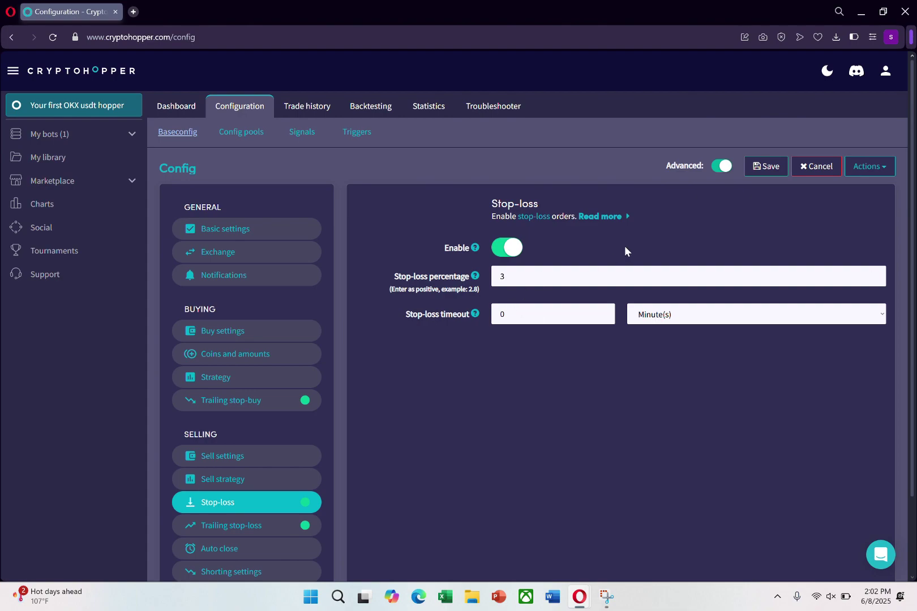
left_click(537, 279)
left_click_drag(500, 314, 489, 315)
left_click(636, 314)
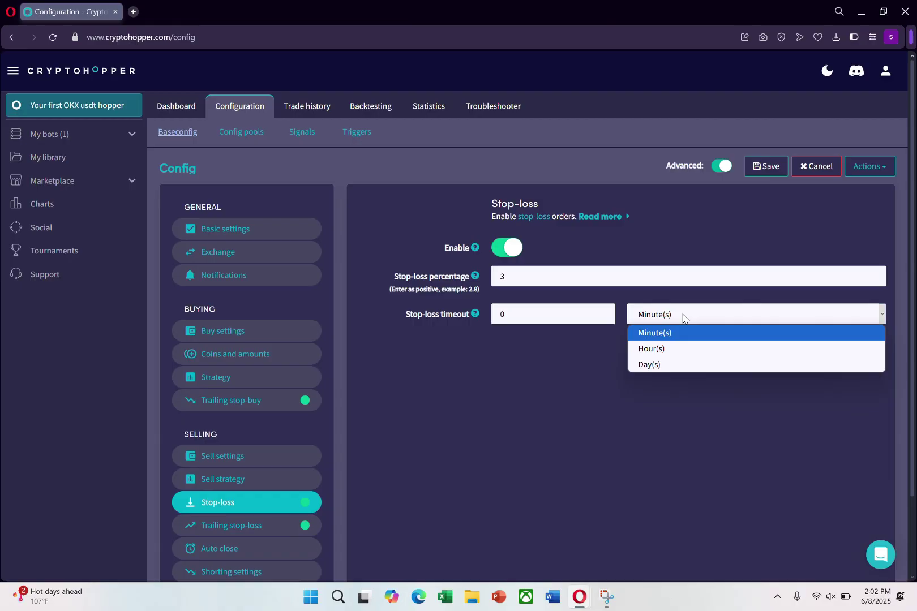
left_click(645, 332)
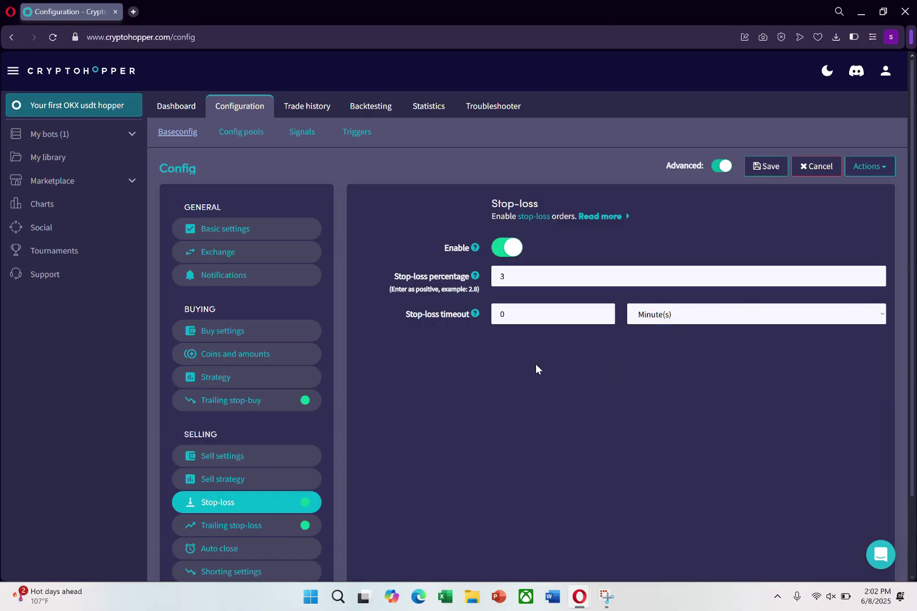
scroll(501, 439, "down", 2)
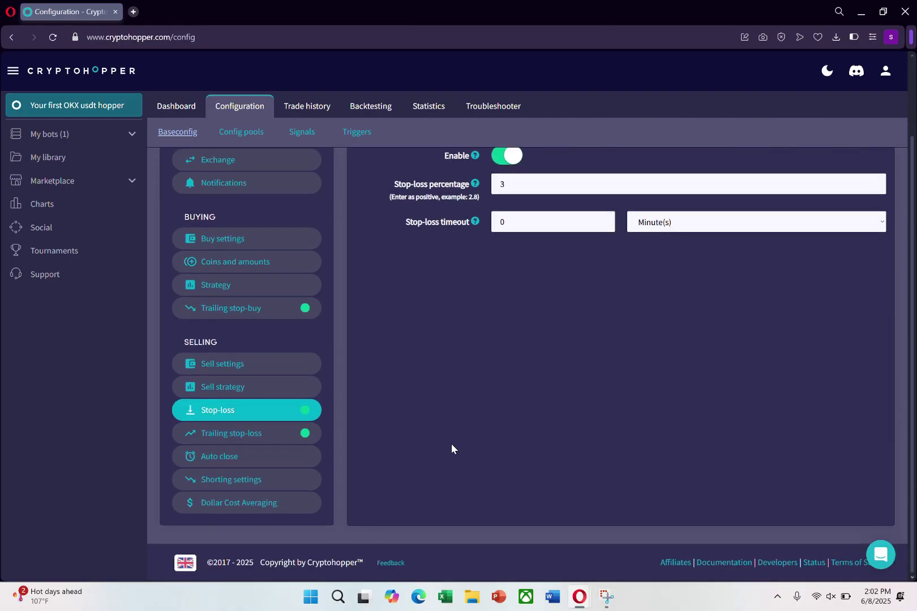
left_click(201, 438)
scroll(623, 314, "up", 2)
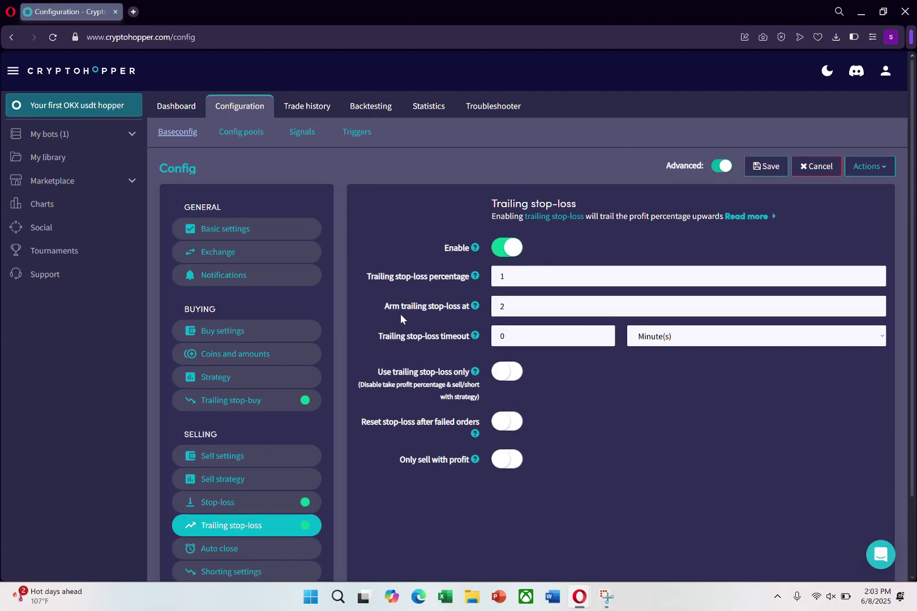
Step: Set trailing stop-loss to 1%, armed at 2%, and review the reset-after-failed-orders option
double_click(502, 276)
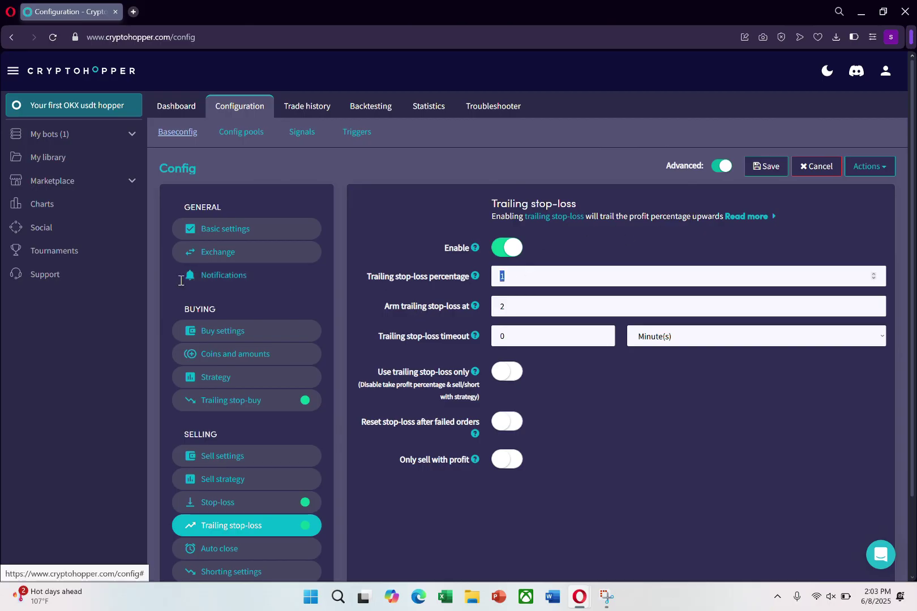
double_click(504, 306)
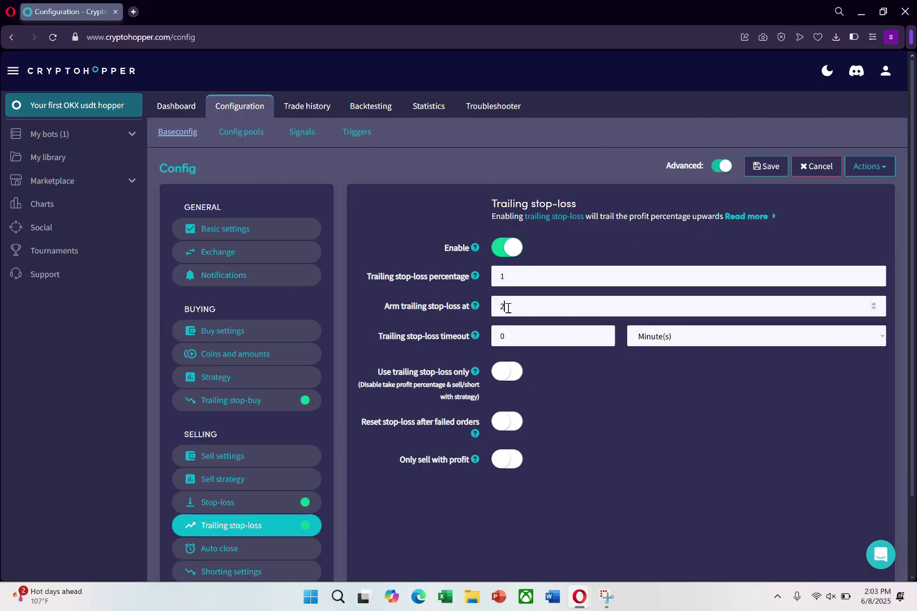
left_click(437, 316)
scroll(458, 409, "down", 2)
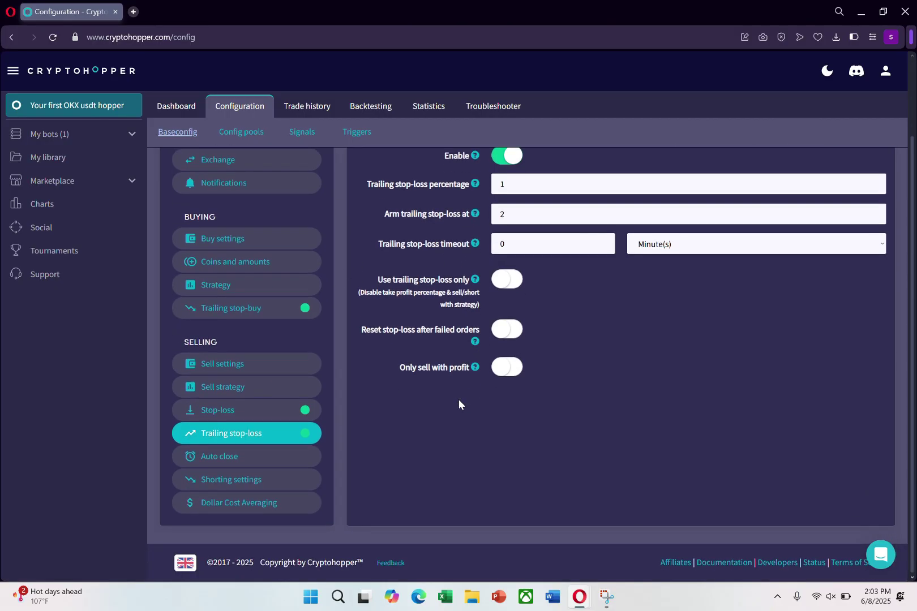
scroll(458, 404, "up", 2)
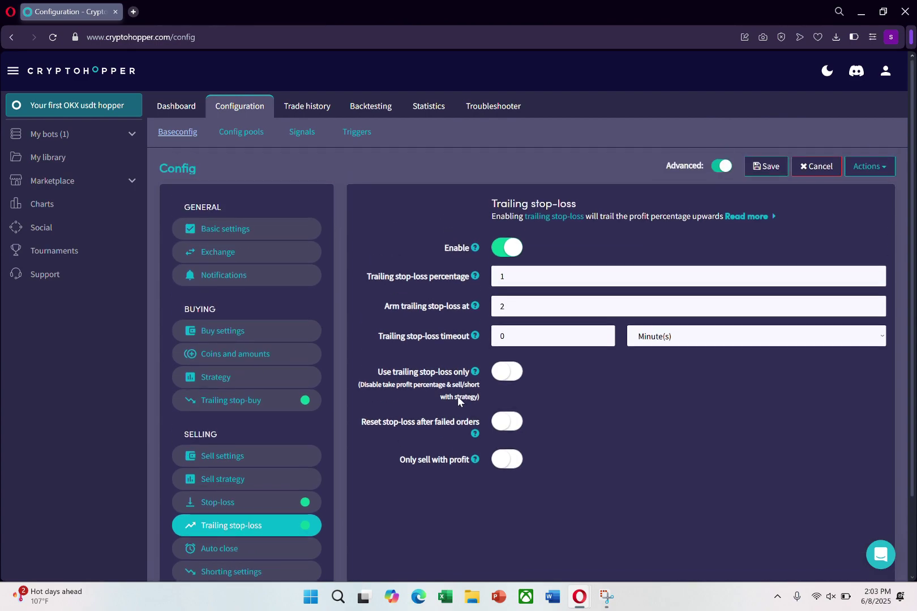
scroll(315, 444, "down", 1)
scroll(283, 454, "down", 2)
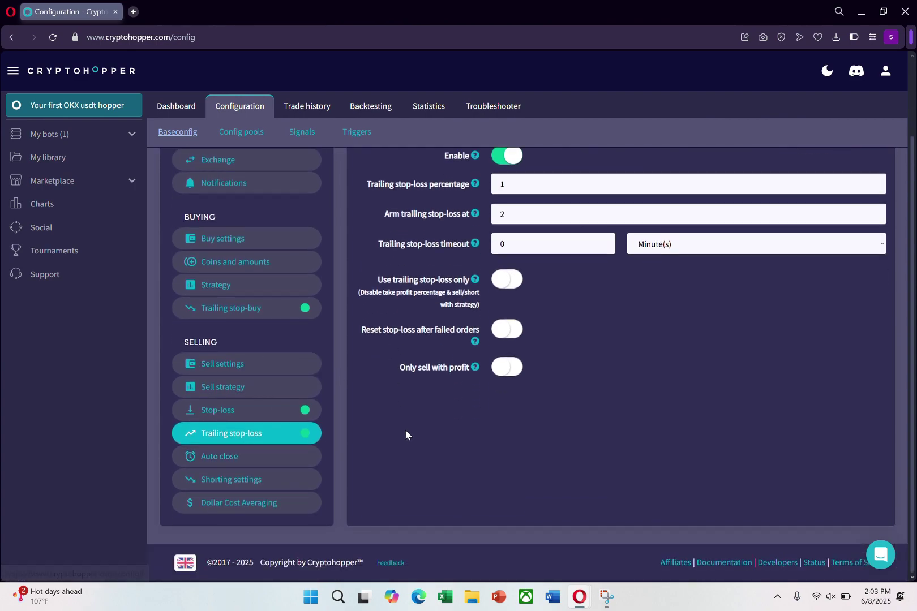
scroll(405, 430, "up", 2)
scroll(407, 427, "down", 1)
scroll(406, 428, "up", 1)
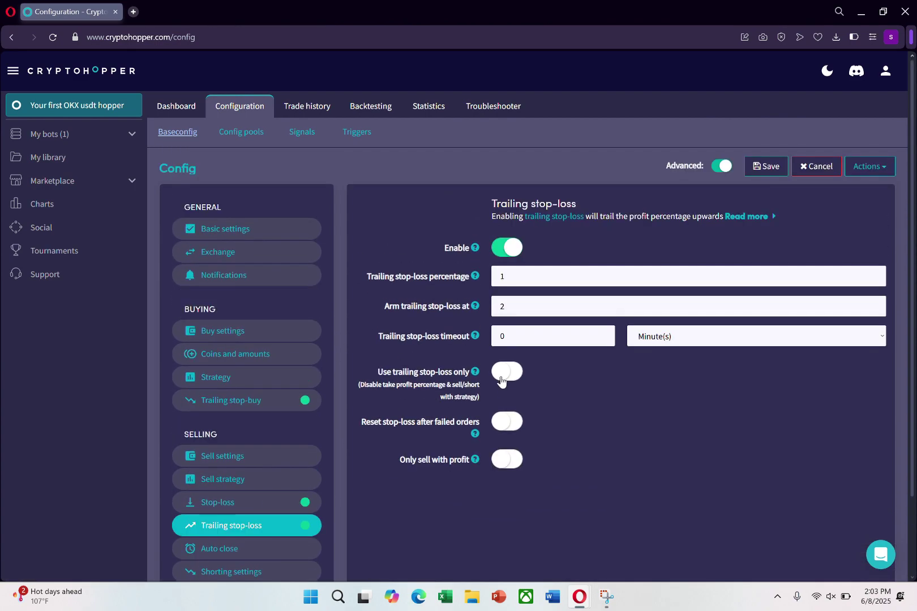
left_click_drag(362, 421, 488, 427)
scroll(400, 487, "down", 1)
left_click_drag(400, 367, 502, 368)
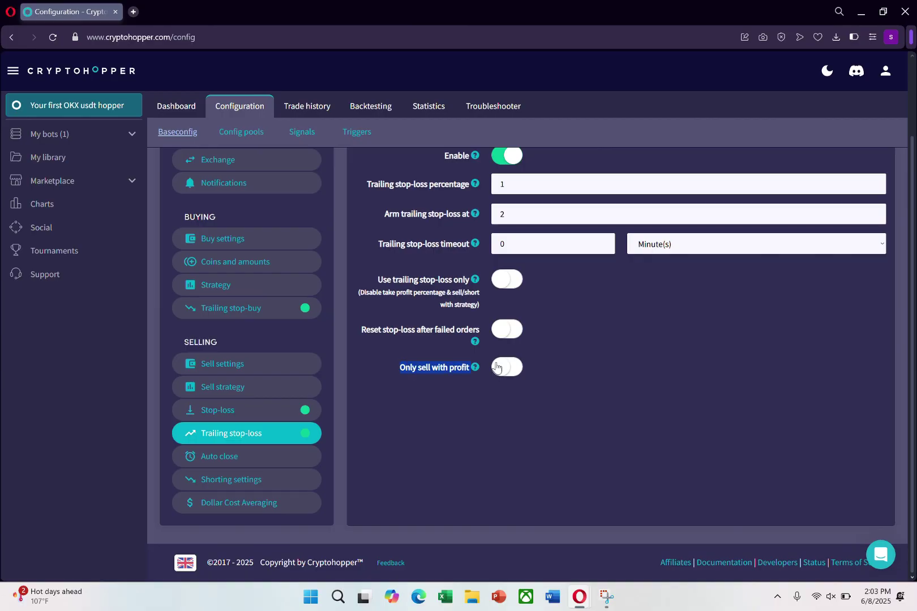
left_click(464, 417)
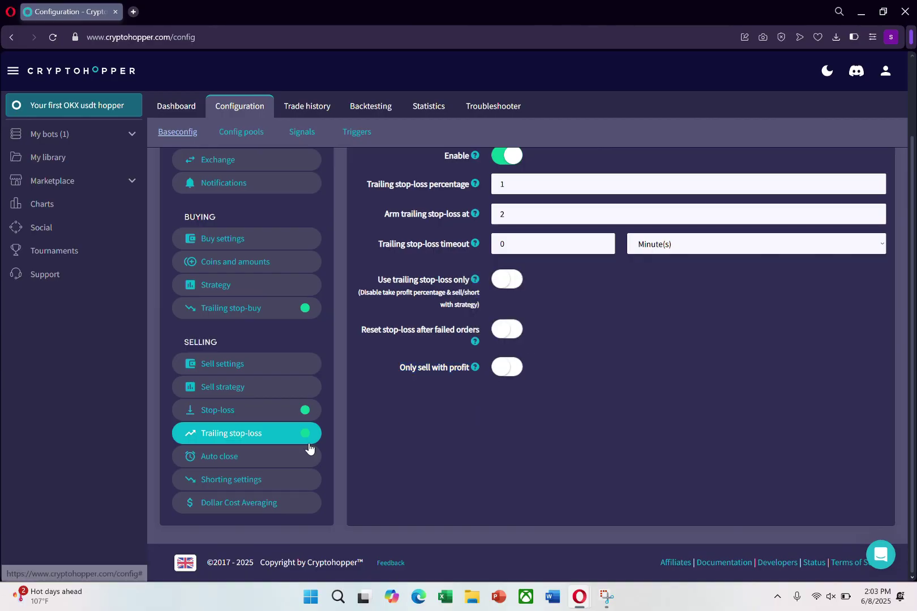
Step: Enable auto close of open positions, keeping the 7-day duration
left_click(205, 456)
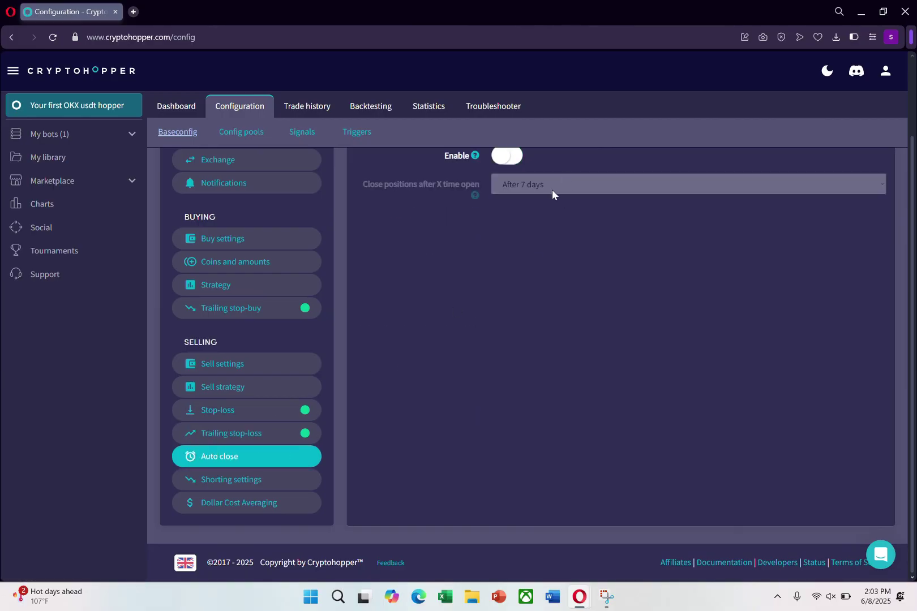
scroll(531, 222, "up", 1)
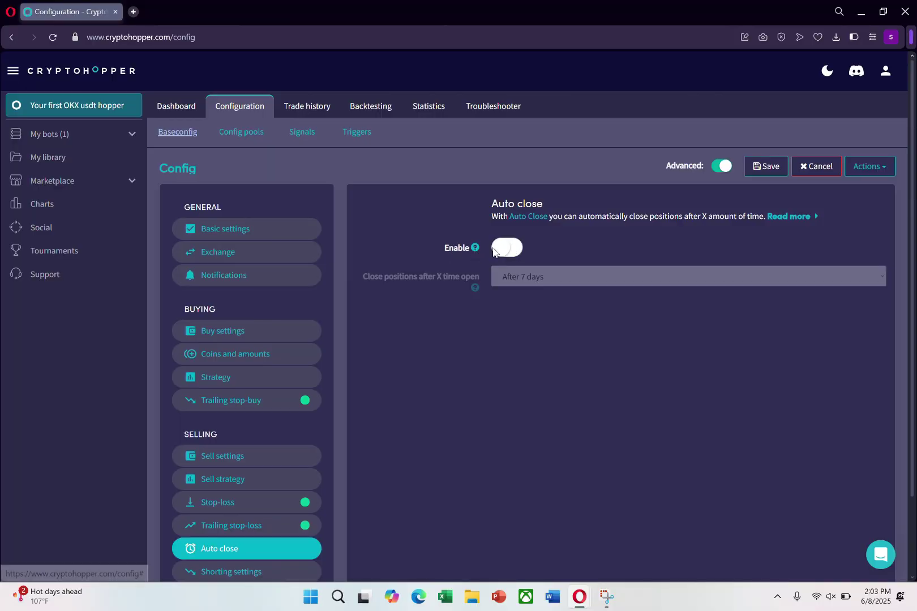
left_click(493, 252)
left_click(534, 278)
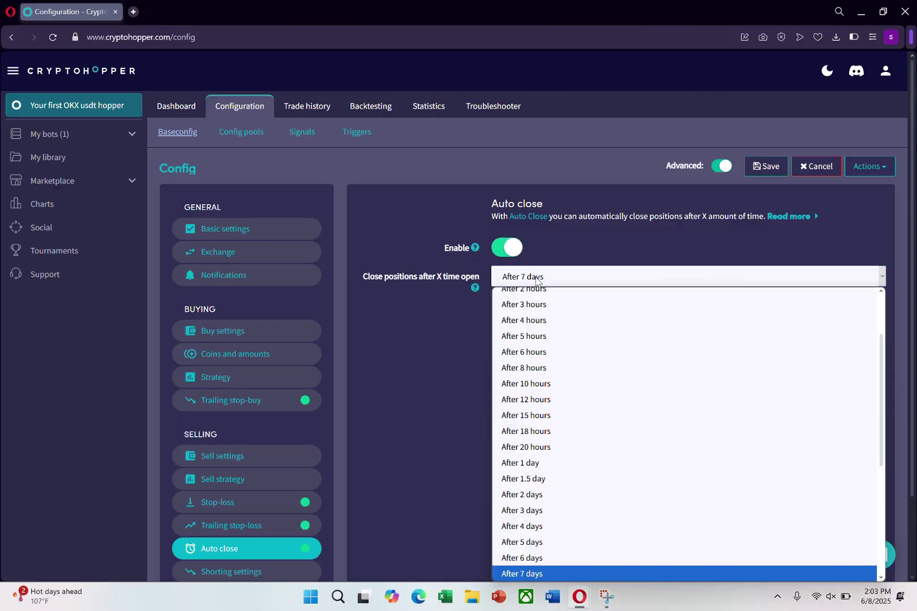
left_click(401, 413)
scroll(315, 422, "down", 1)
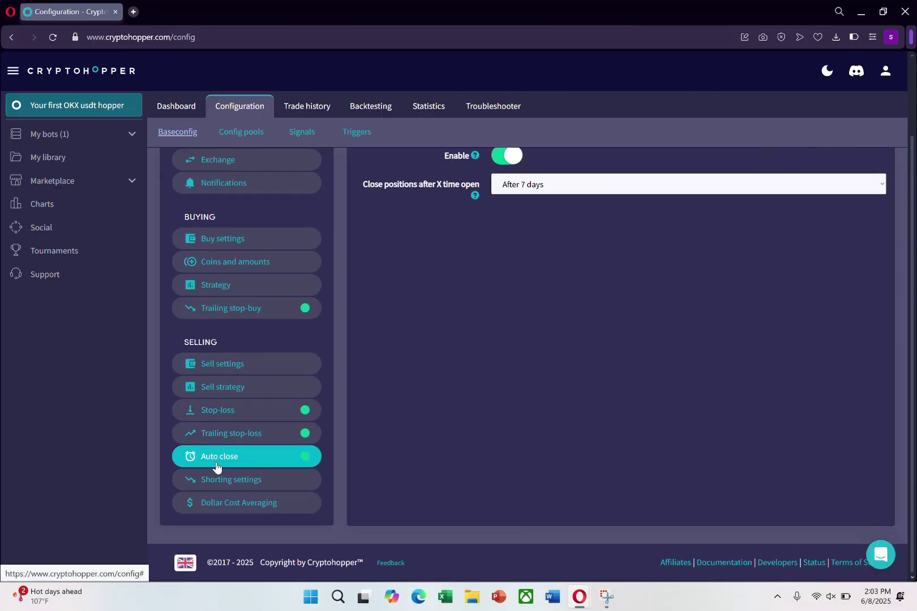
scroll(567, 414, "up", 1)
scroll(537, 422, "down", 1)
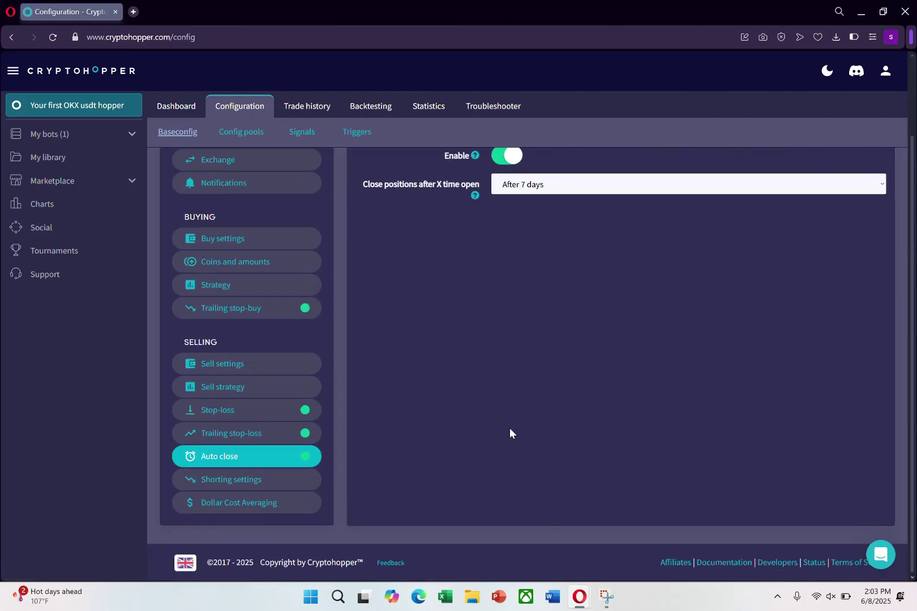
Step: Look over the Shorting settings, then enable Dollar Cost Averaging
left_click(188, 482)
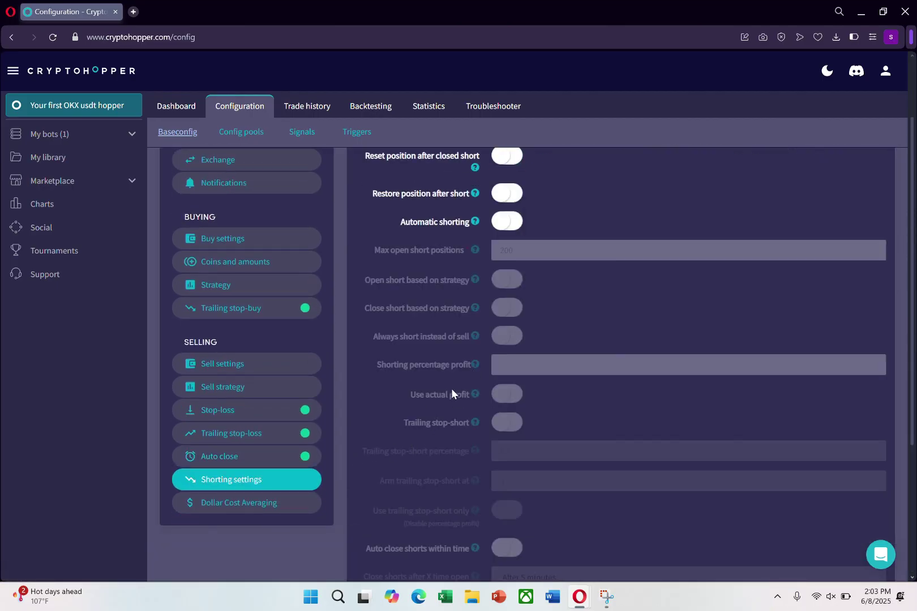
scroll(452, 390, "up", 1)
scroll(484, 403, "down", 2)
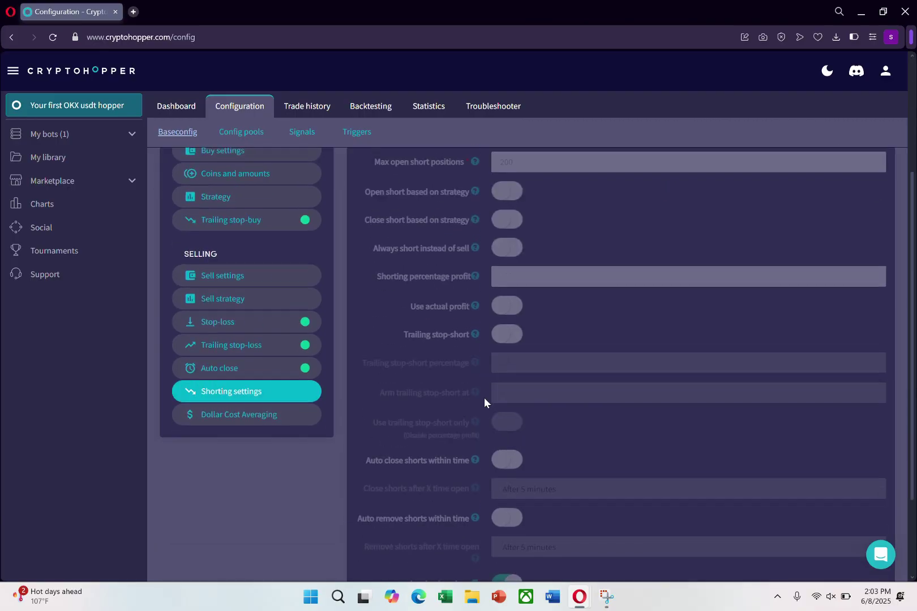
left_click(294, 415)
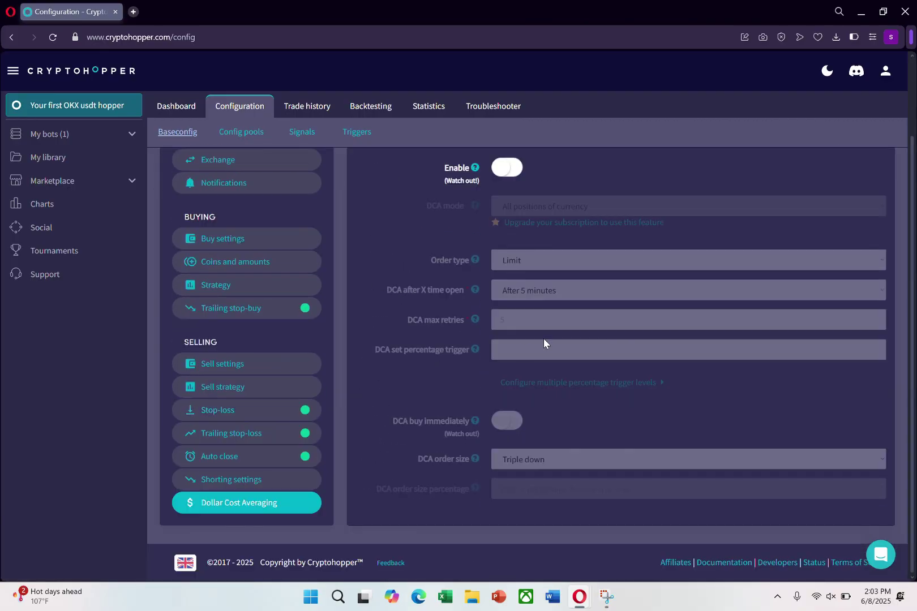
scroll(527, 333, "up", 1)
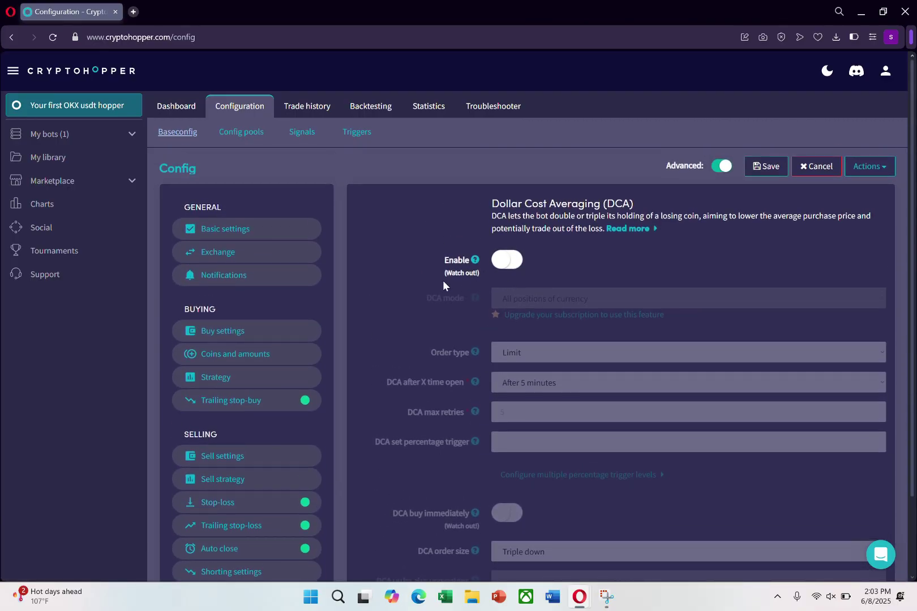
left_click(504, 259)
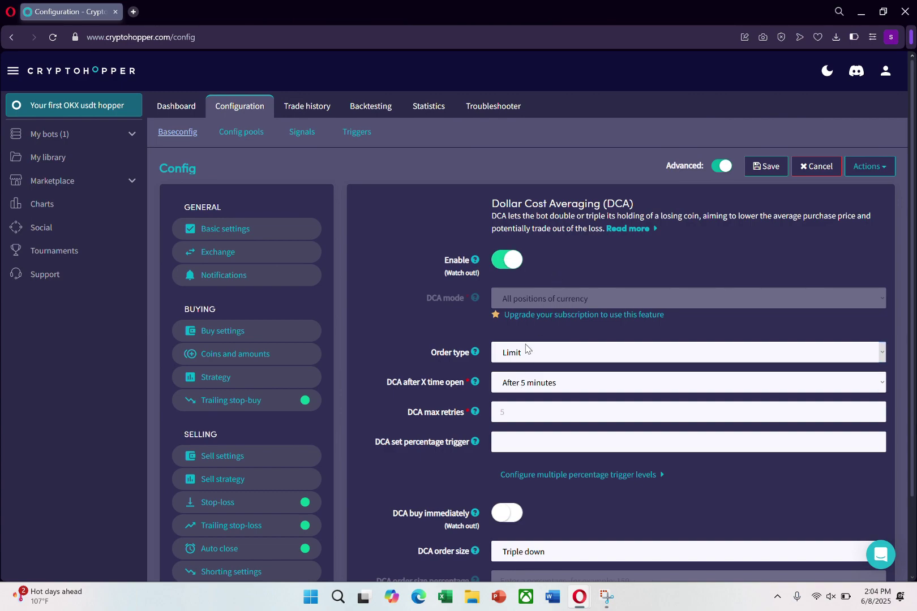
scroll(526, 349, "down", 1)
scroll(466, 358, "down", 1)
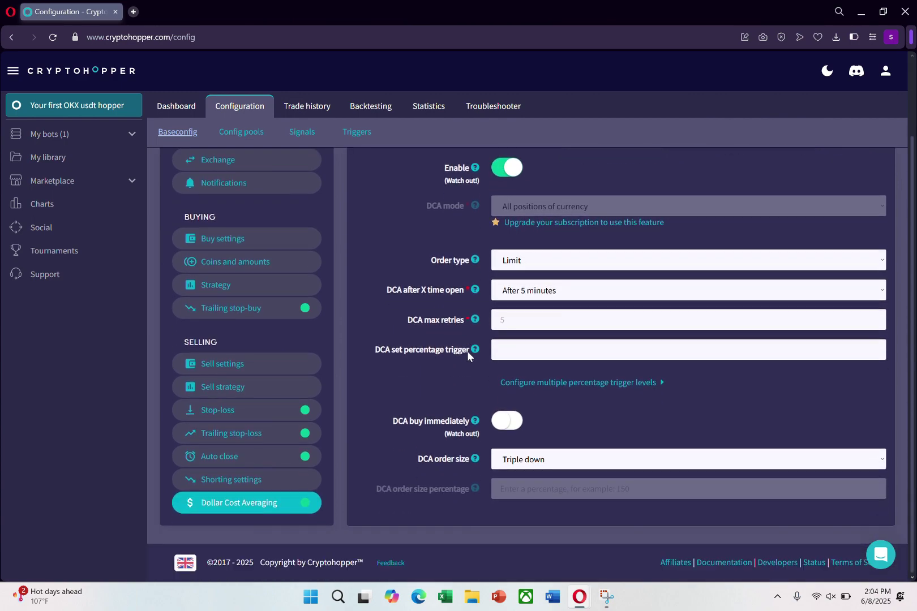
Step: Disable Dollar Cost Averaging and save the config, confirming past the stop-loss warning
left_click(507, 167)
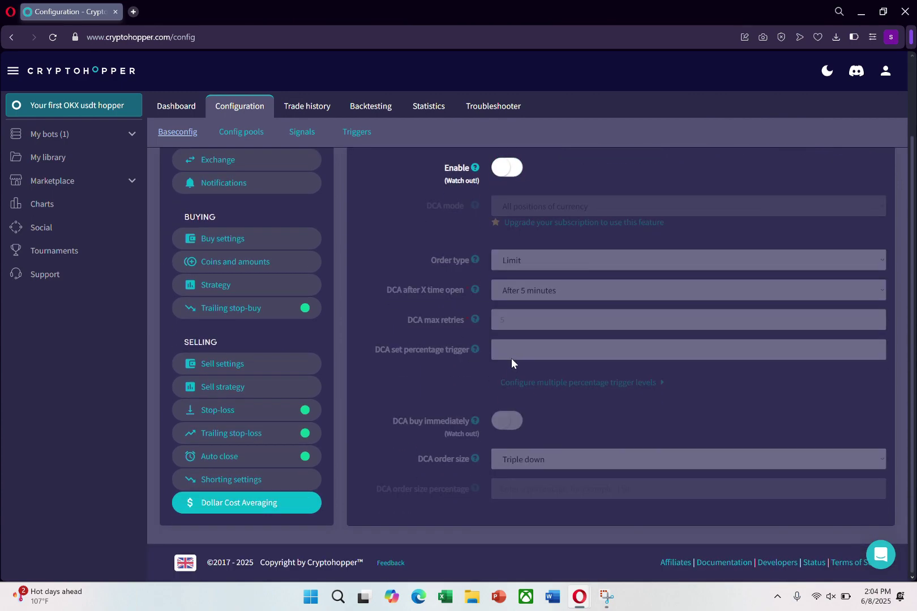
scroll(510, 358, "up", 1)
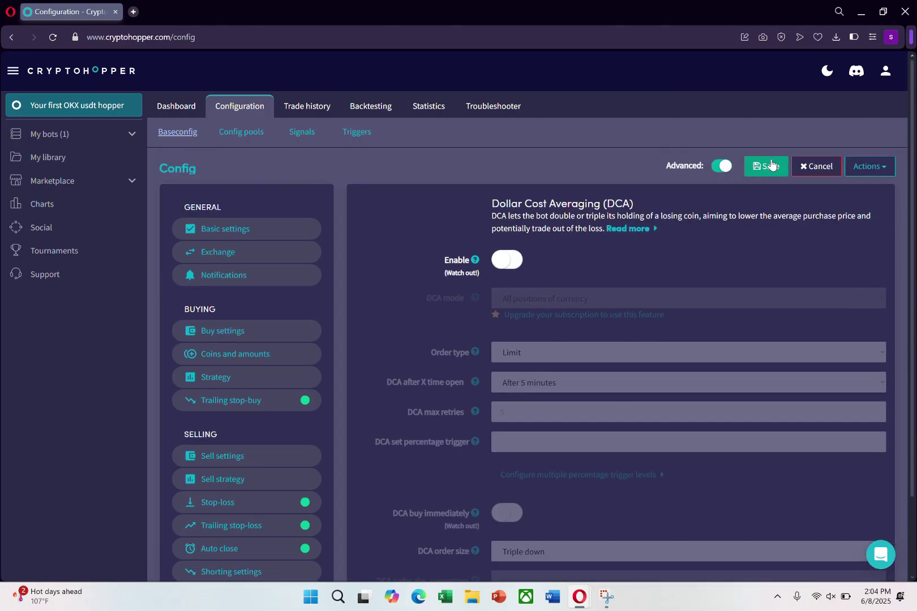
left_click(771, 168)
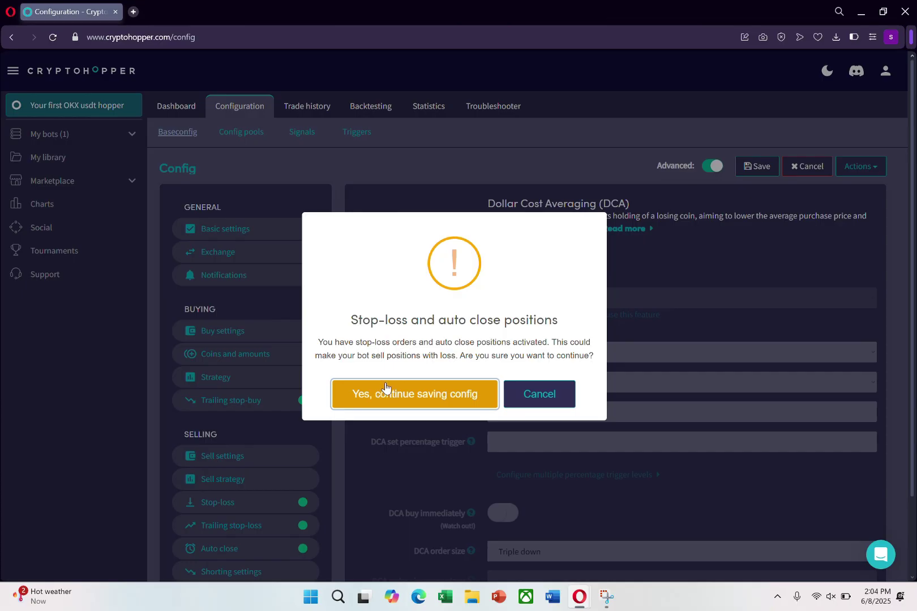
left_click(391, 390)
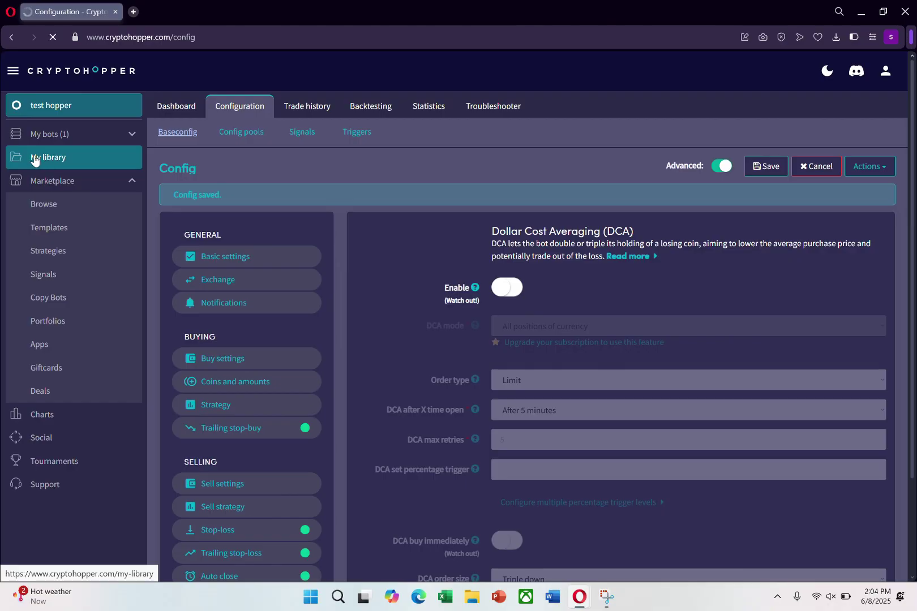
Step: Browse the Marketplace Strategies and Signals pages, finishing on the Copy Bots listings
left_click(36, 157)
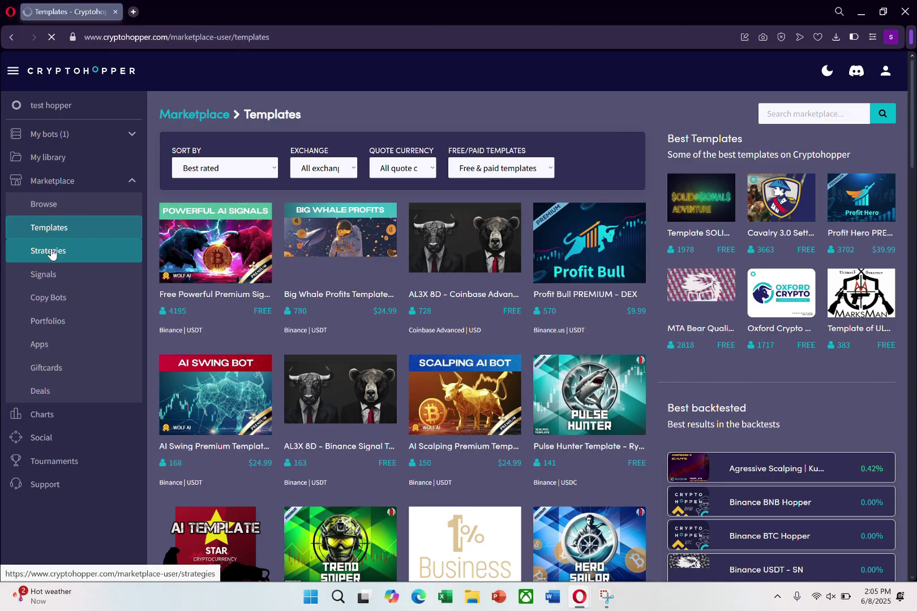
left_click(54, 251)
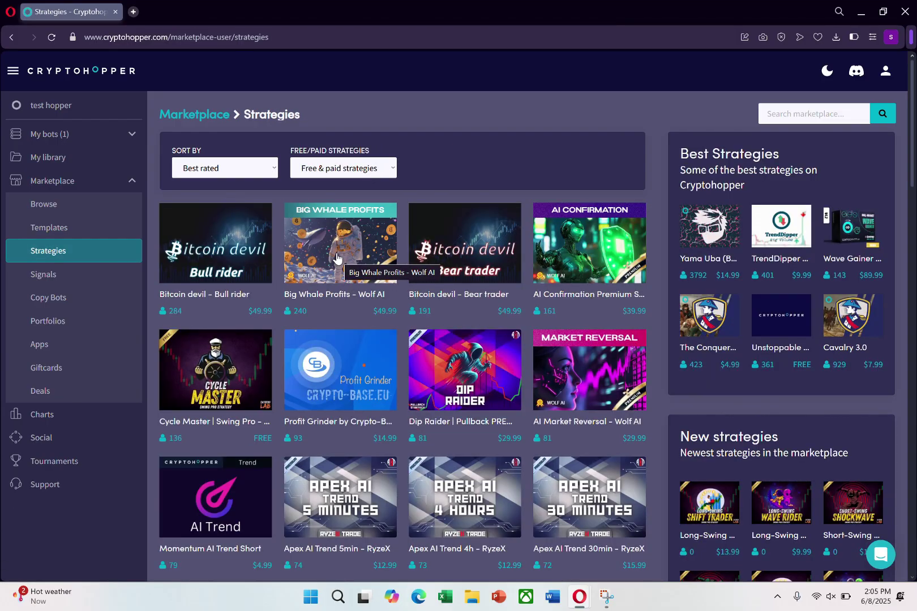
left_click(42, 279)
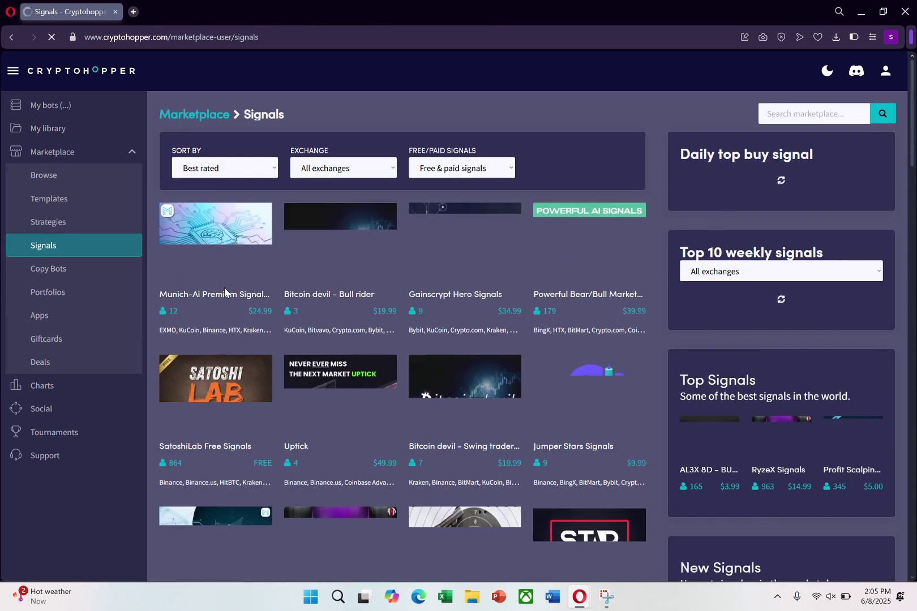
left_click(53, 300)
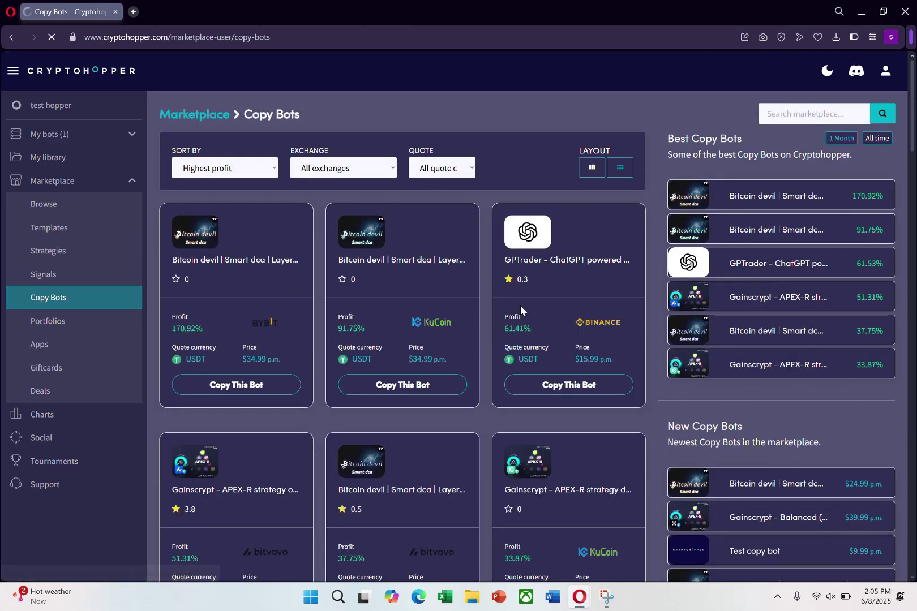
Step: Browse the Portfolios, Apps and Gift cards pages, finishing on the Deals page
left_click(68, 321)
scroll(415, 338, "down", 3)
scroll(415, 338, "down", 3)
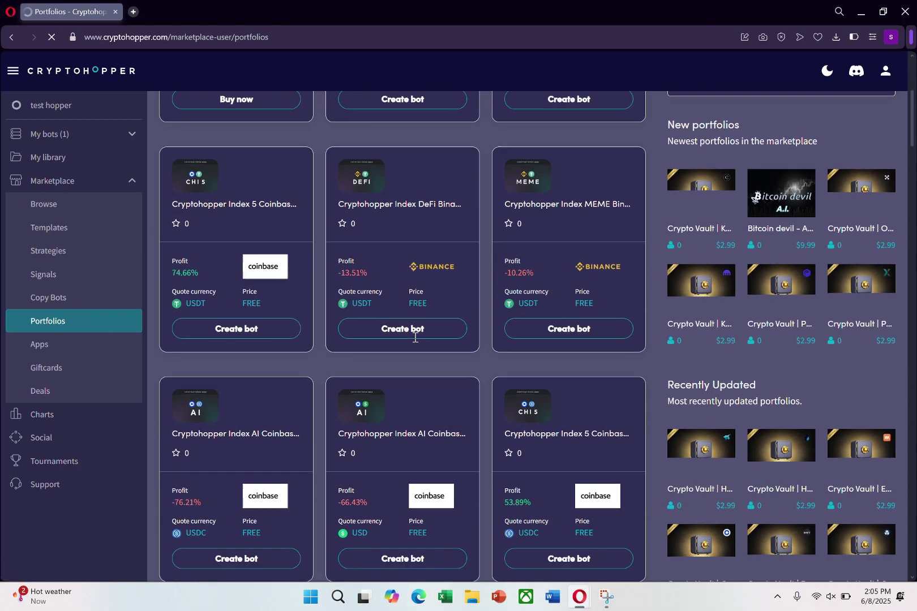
scroll(414, 333, "up", 5)
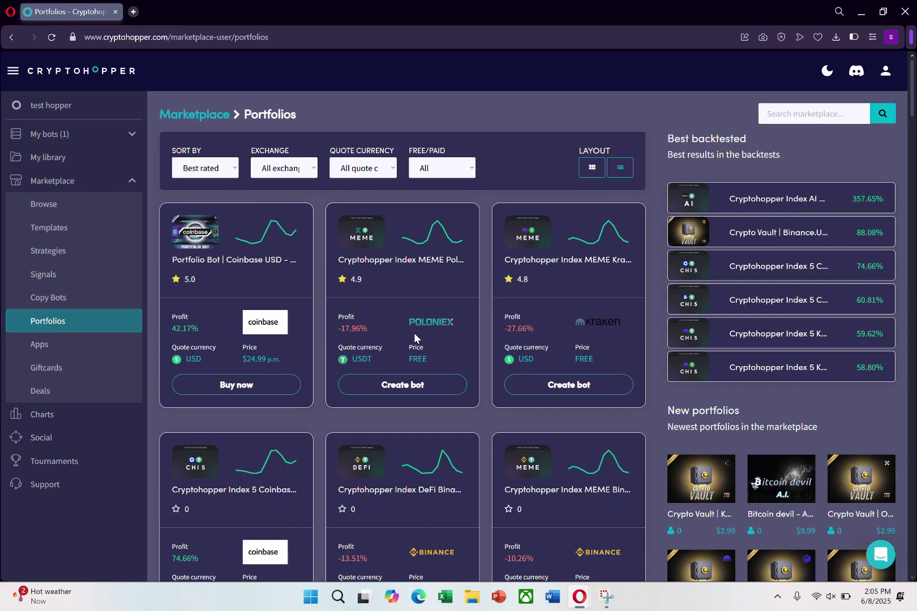
left_click(39, 344)
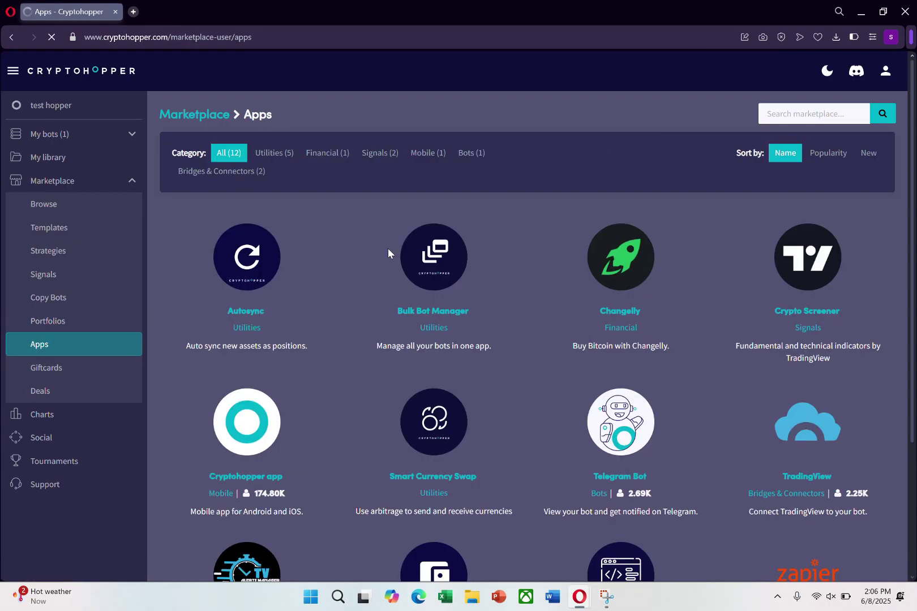
left_click(46, 373)
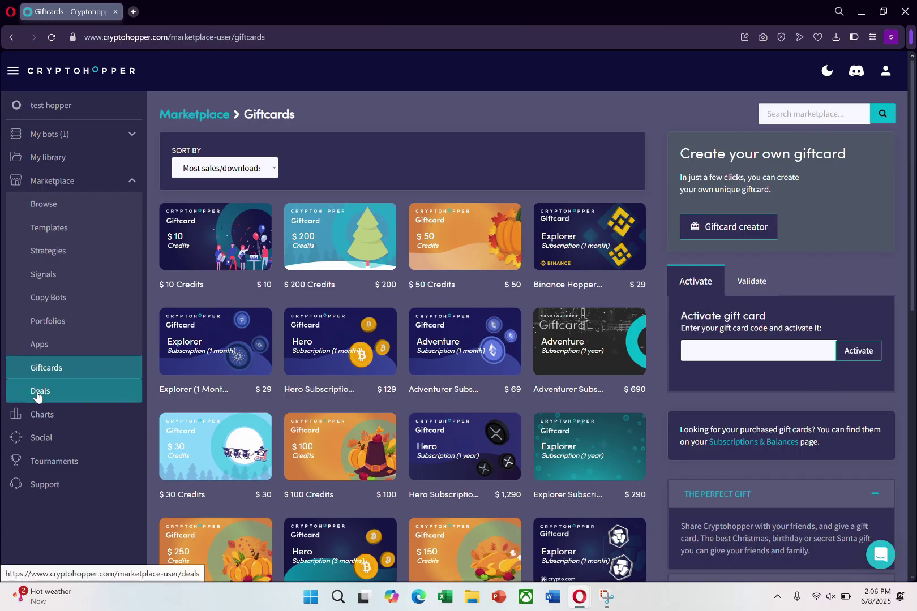
left_click(37, 395)
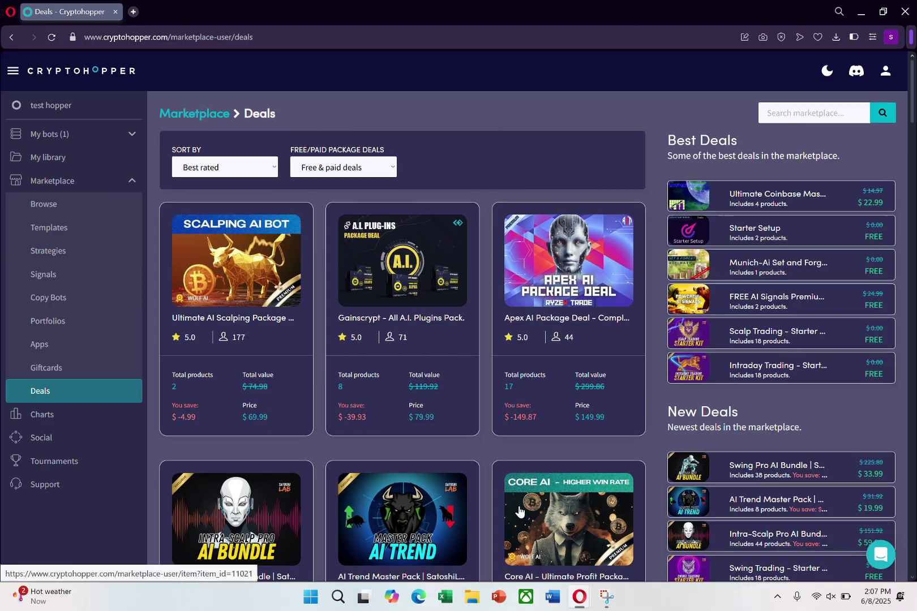
scroll(518, 511, "down", 2)
scroll(518, 505, "up", 3)
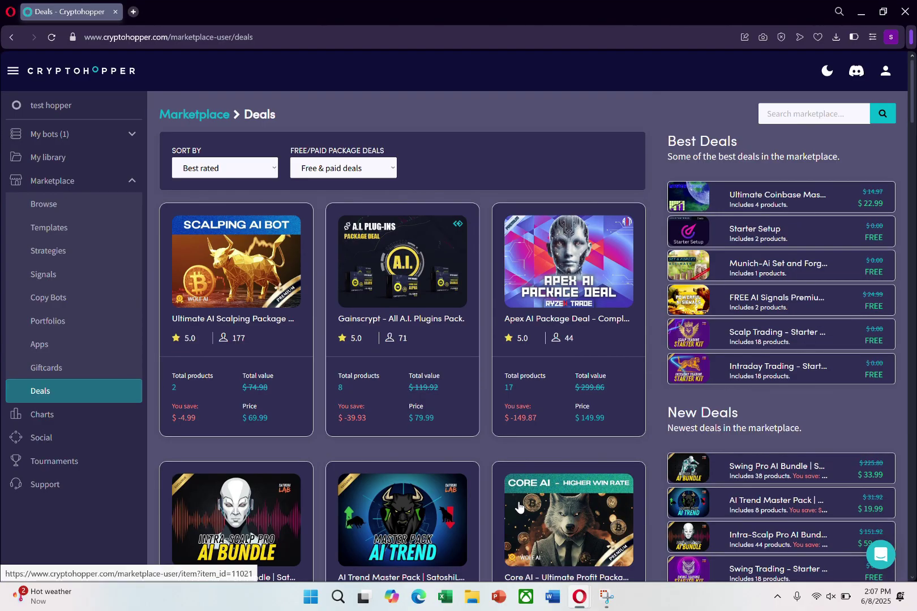